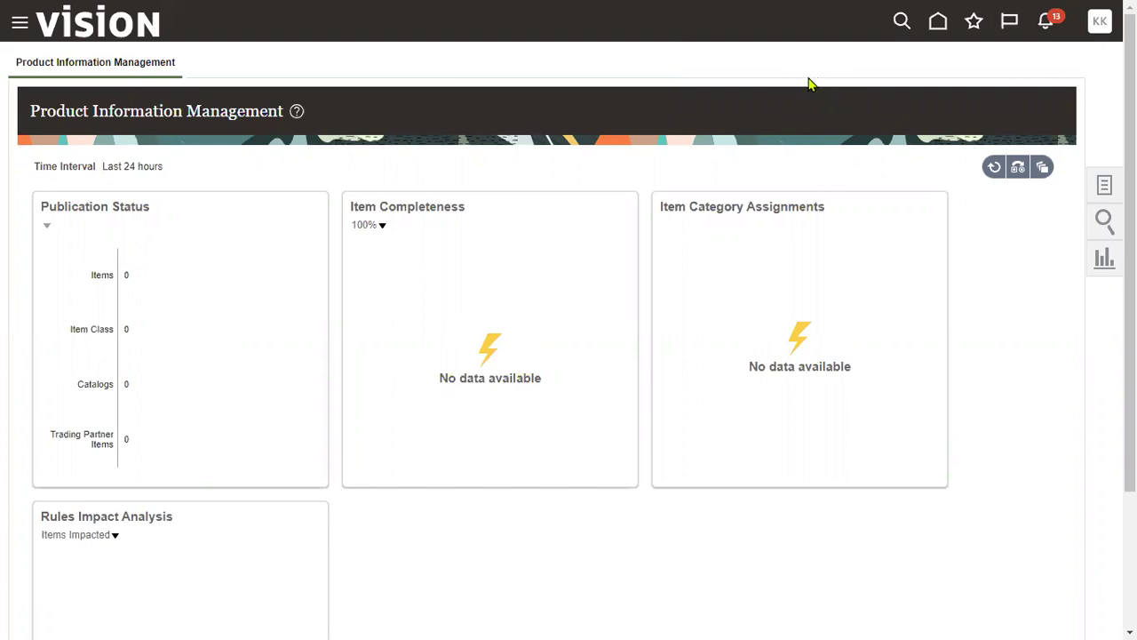
# Open Product Information Management from the home page and start creating an item.
pyautogui.click(938, 23)
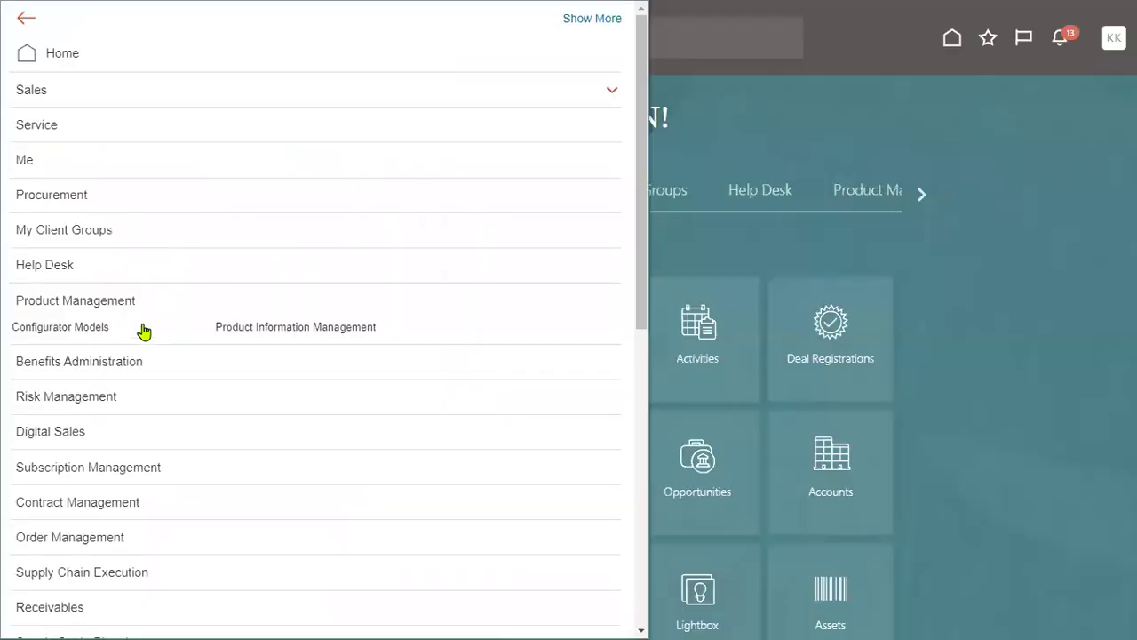
pyautogui.click(267, 335)
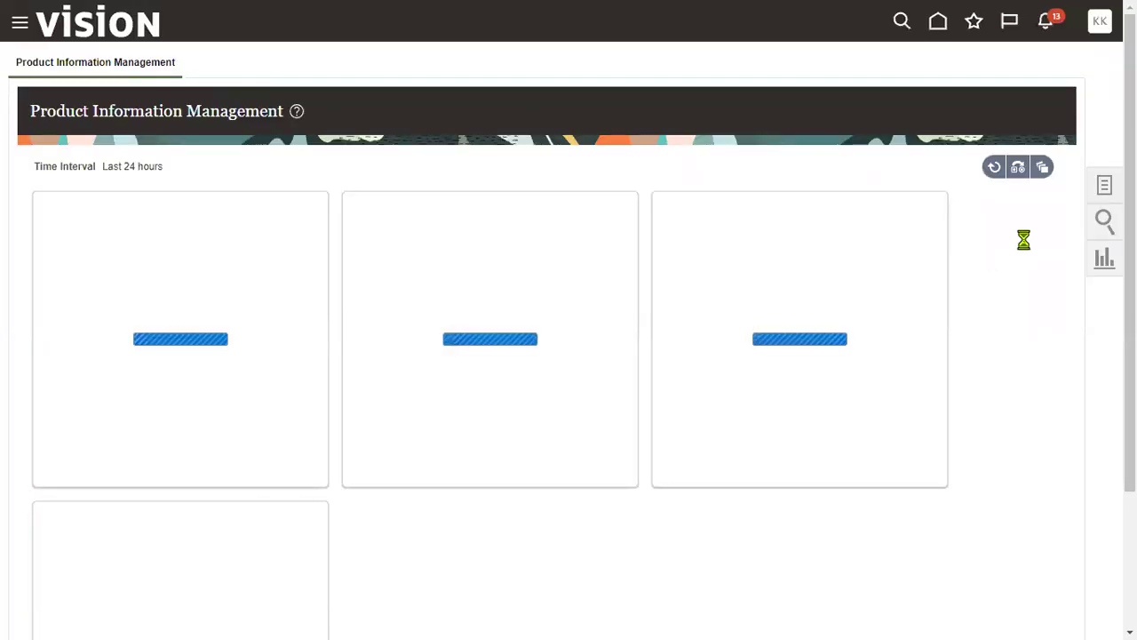
pyautogui.click(1105, 185)
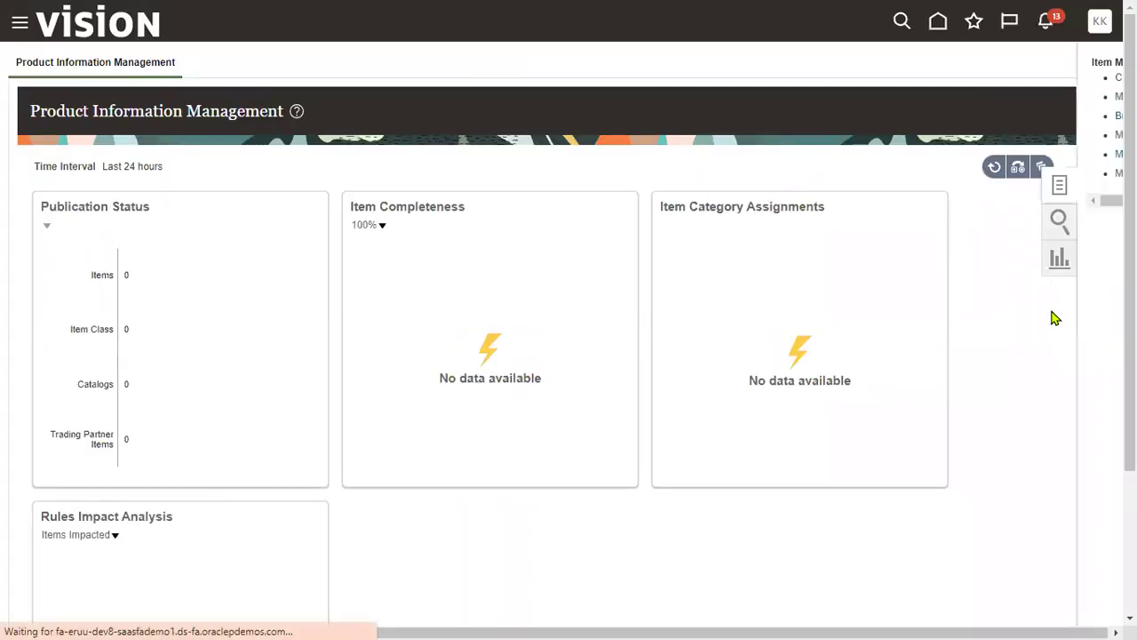
pyautogui.click(1006, 78)
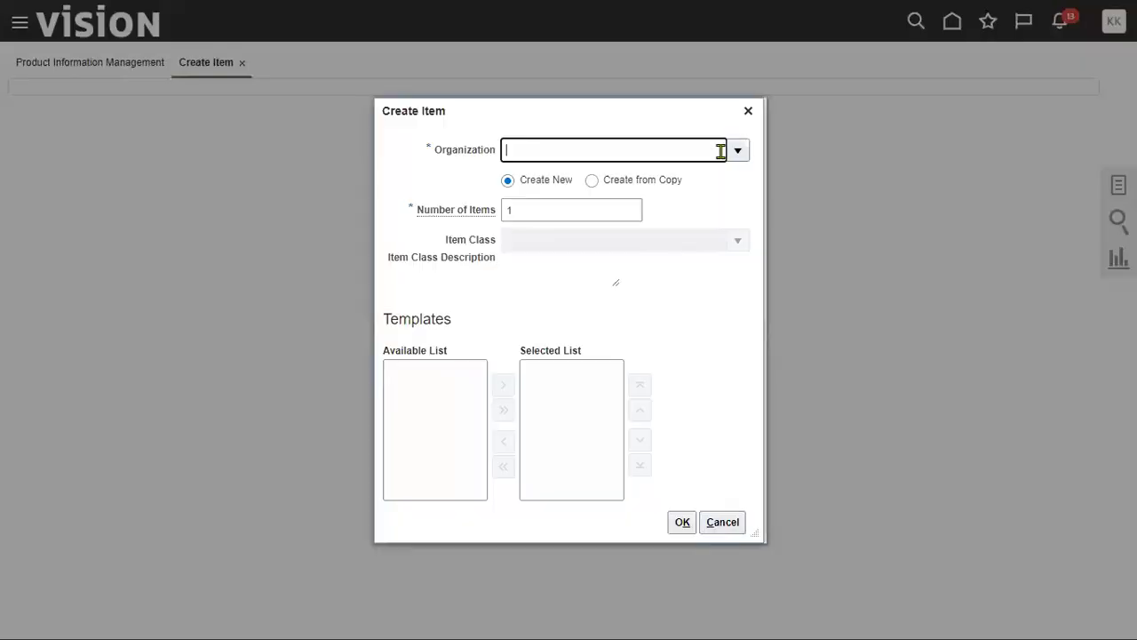
# Set the new item's organization to SONY_MASTER_ORG.
pyautogui.click(738, 151)
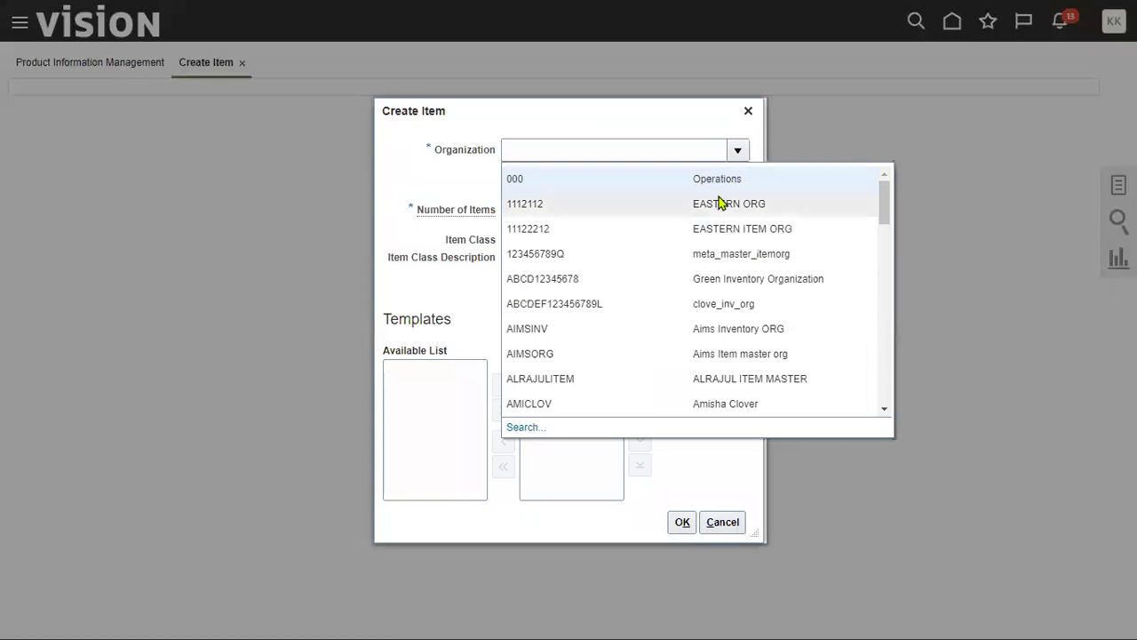
pyautogui.moveTo(884, 208); pyautogui.dragTo(879, 381)
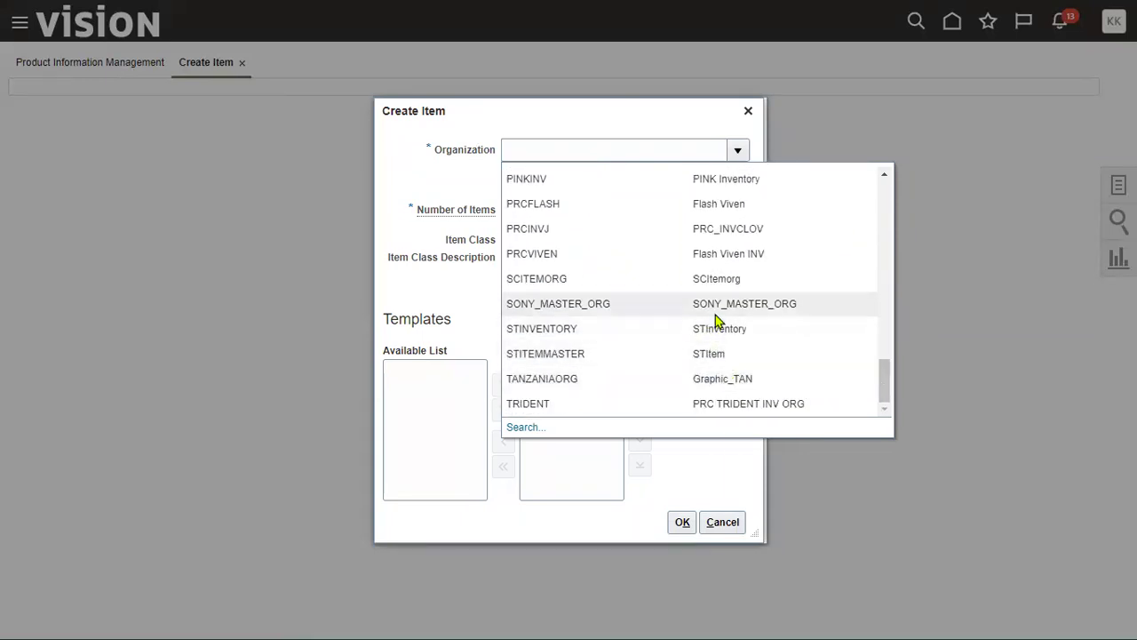
pyautogui.click(716, 307)
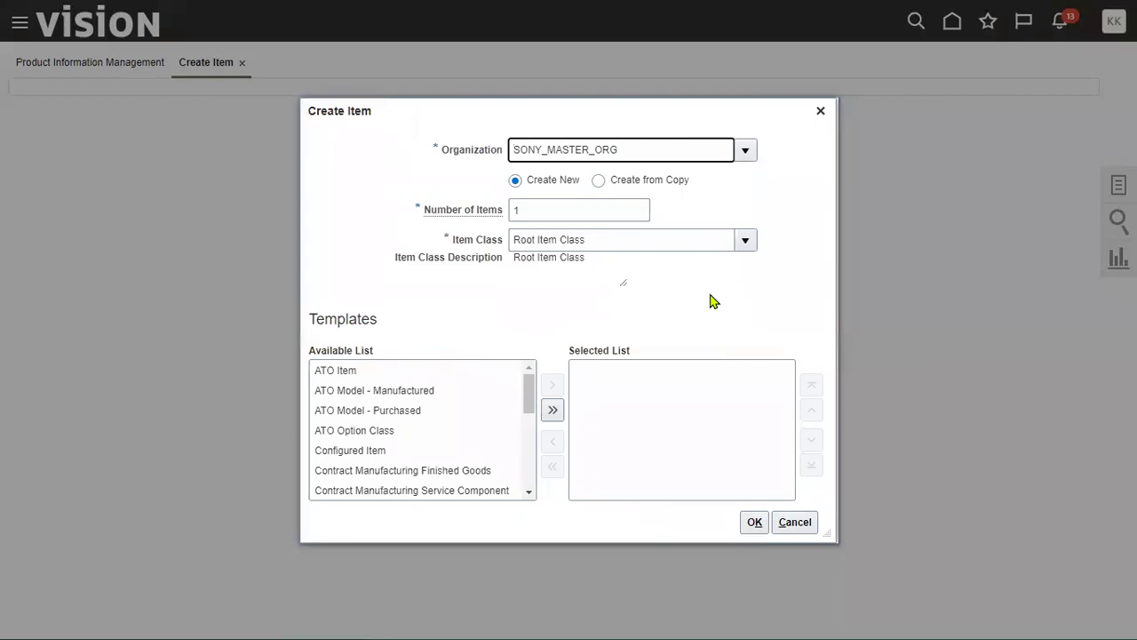
# Search the item classes for SONY, assign SONY_ITEM_CLASS to the new item, and continue to the item form.
pyautogui.click(743, 248)
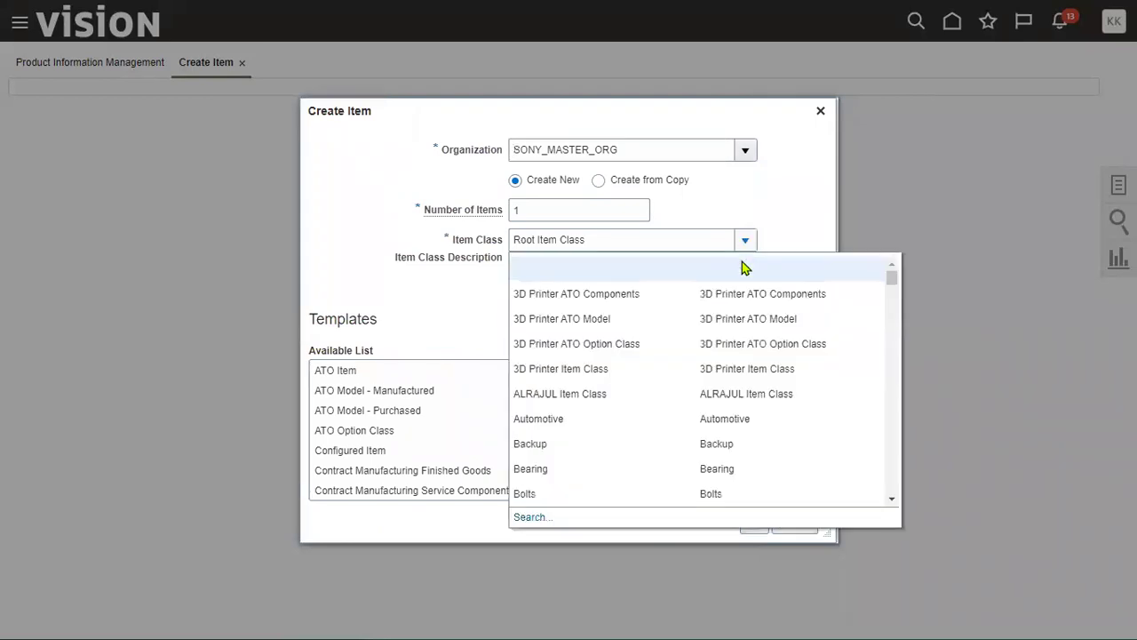
pyautogui.click(527, 516)
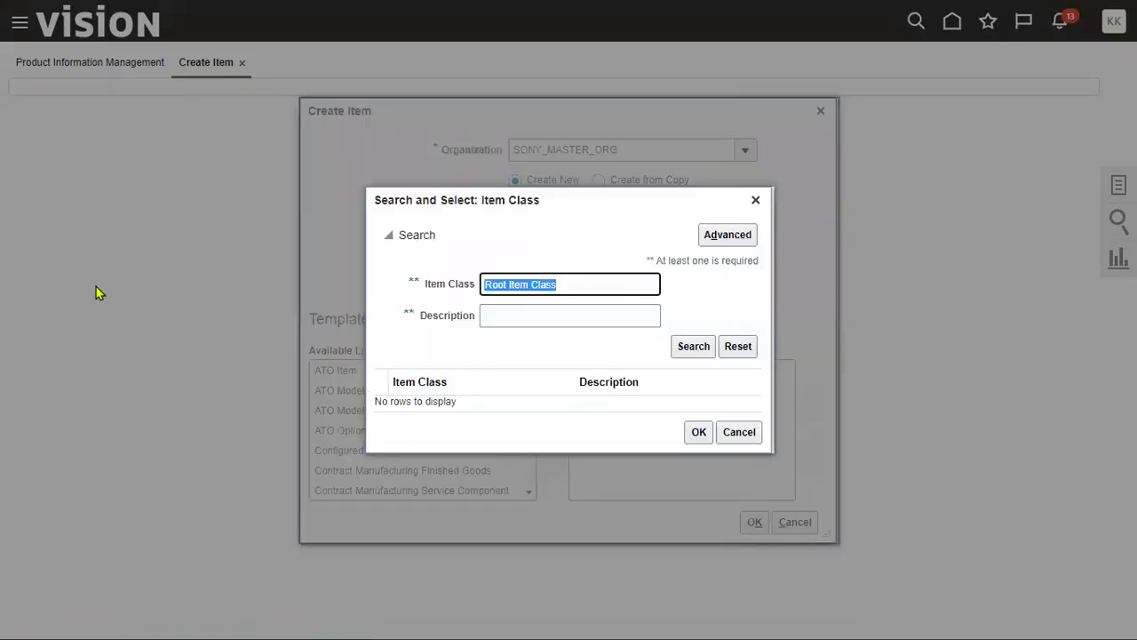
pyautogui.write('SONY')
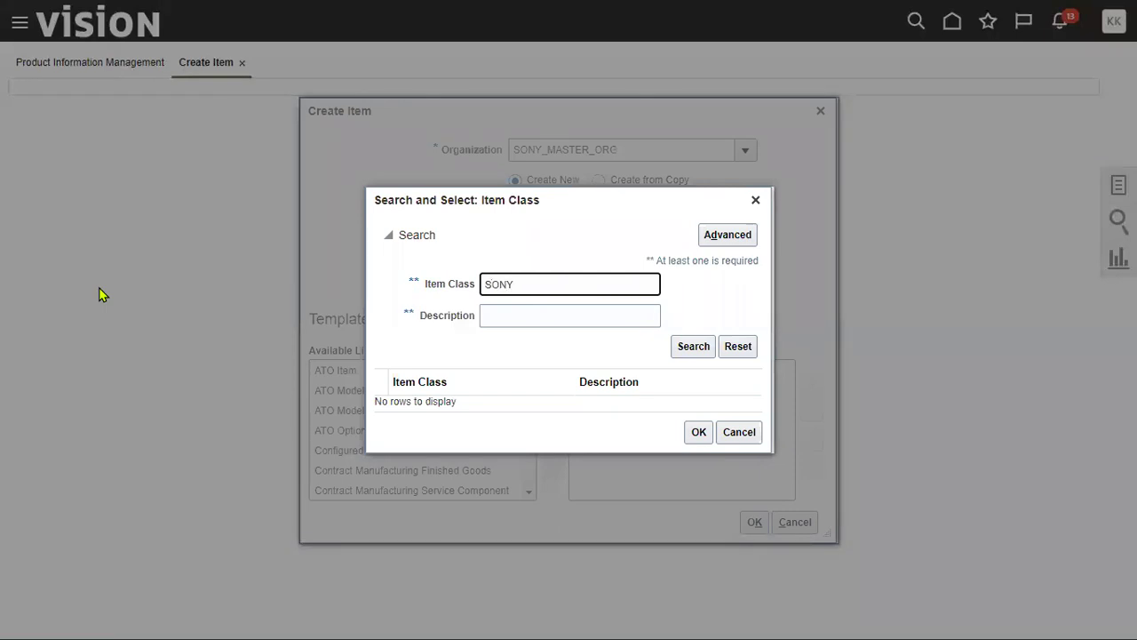
pyautogui.click(677, 349)
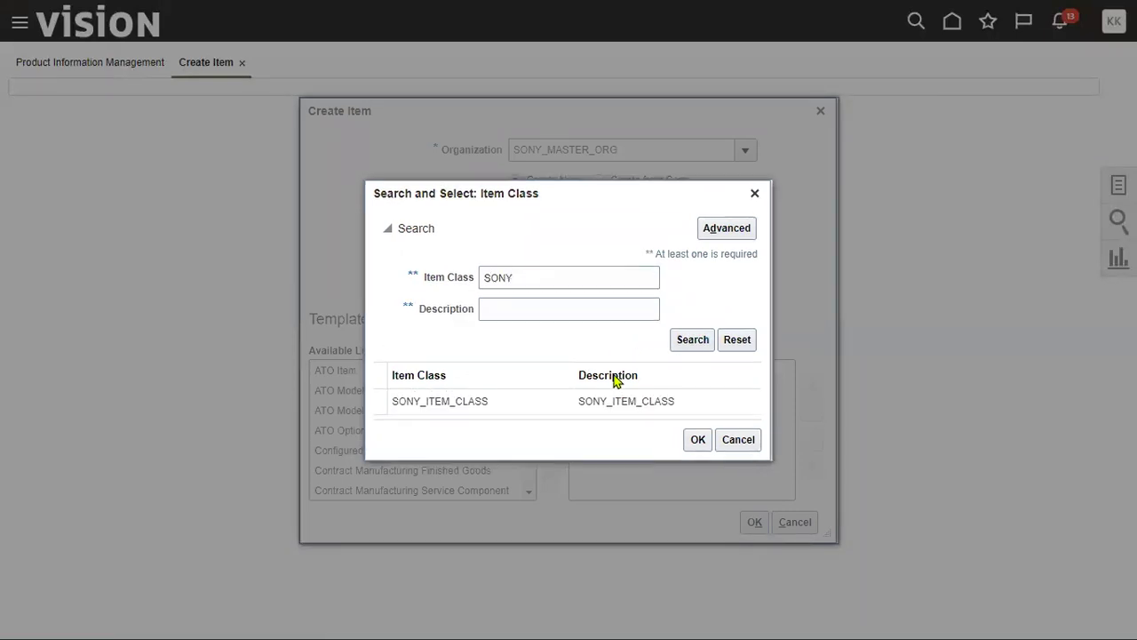
pyautogui.click(611, 400)
pyautogui.click(698, 439)
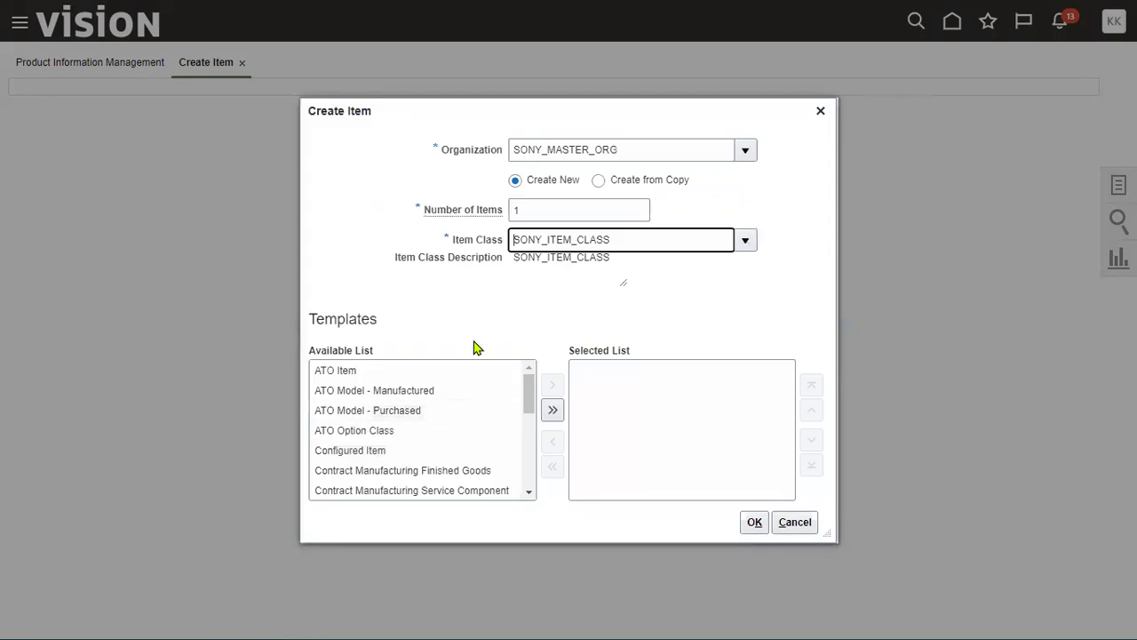
pyautogui.click(752, 521)
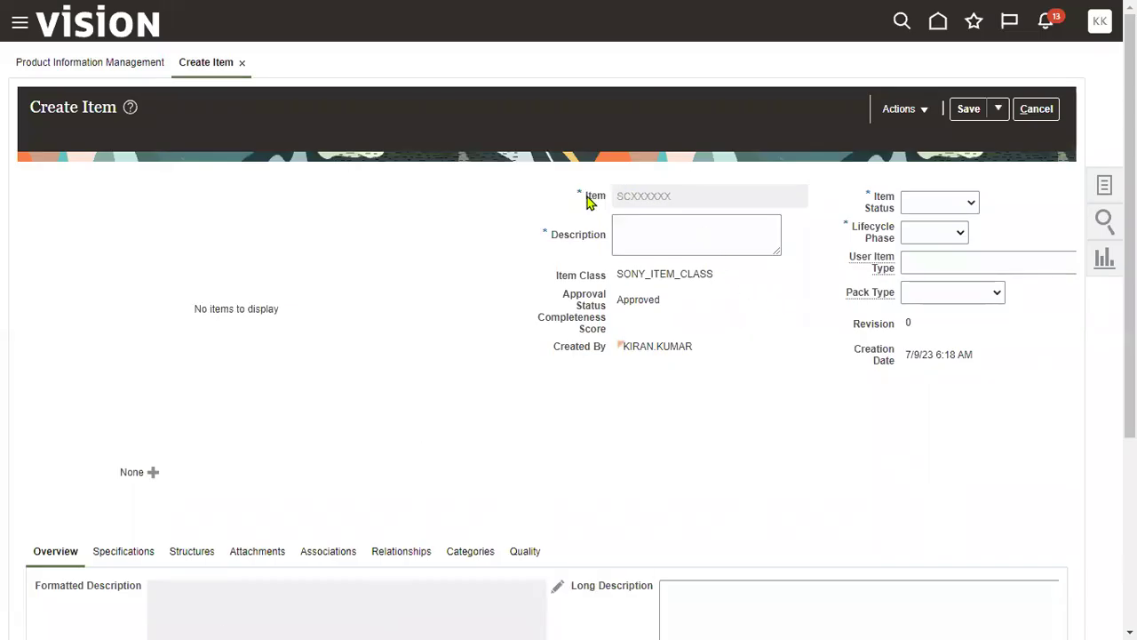
# Examine the read-only Item number field on the new item form.
pyautogui.moveTo(586, 202); pyautogui.dragTo(602, 204)
pyautogui.click(620, 205)
pyautogui.moveTo(647, 204); pyautogui.dragTo(672, 204)
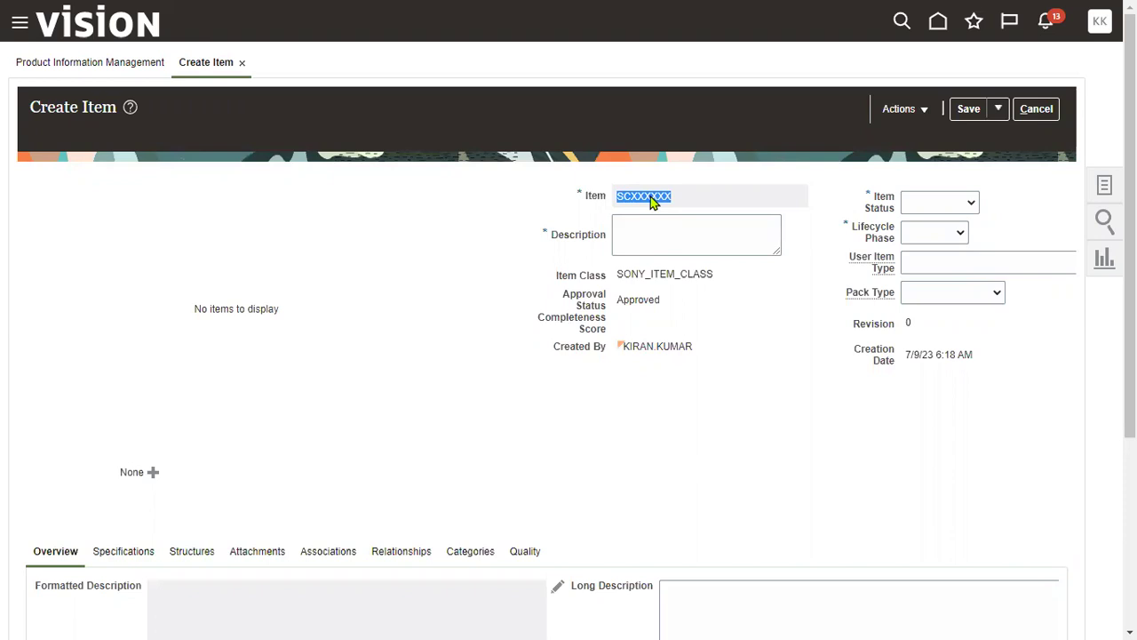
# Go to the application's setup area and switch the setup offering to Product Management.
pyautogui.click(1101, 24)
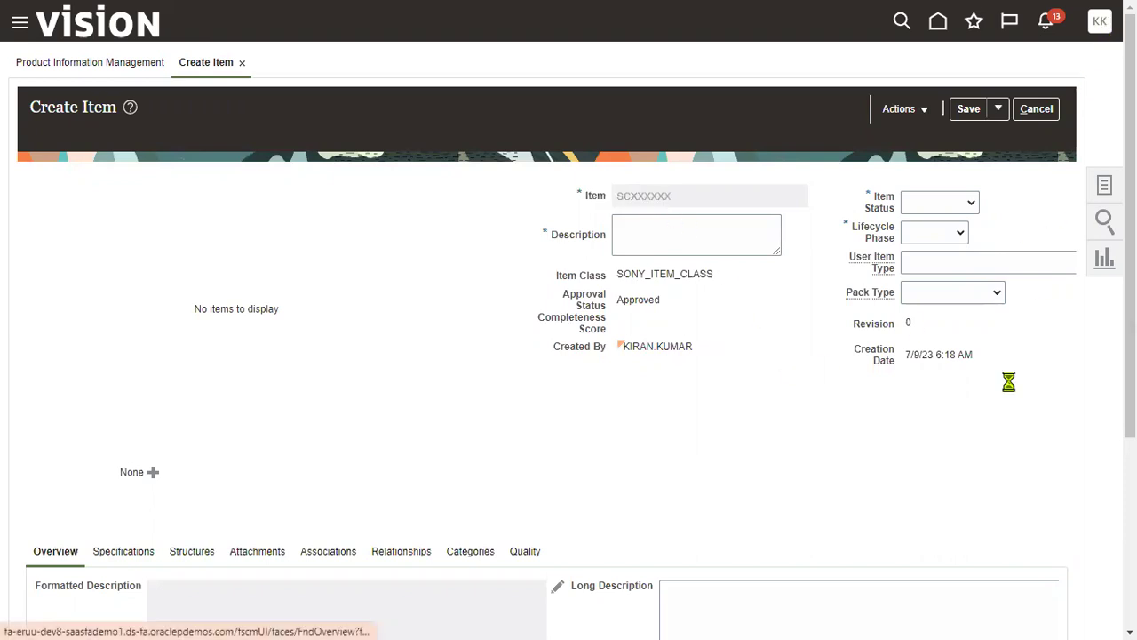
pyautogui.click(845, 276)
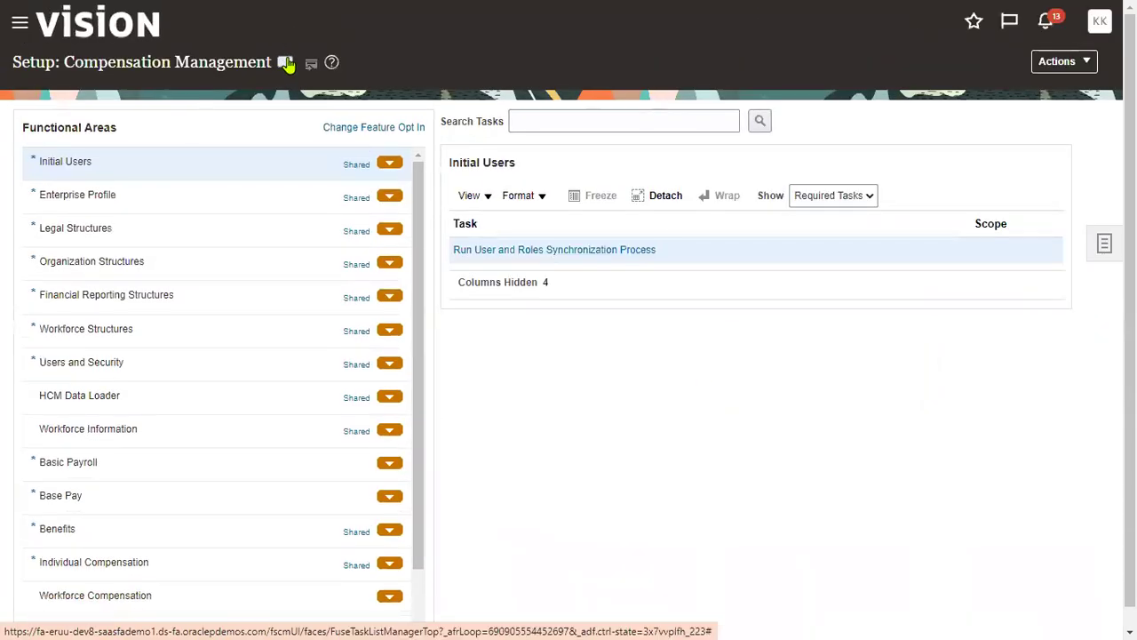
pyautogui.click(285, 62)
pyautogui.moveTo(556, 138); pyautogui.dragTo(560, 202)
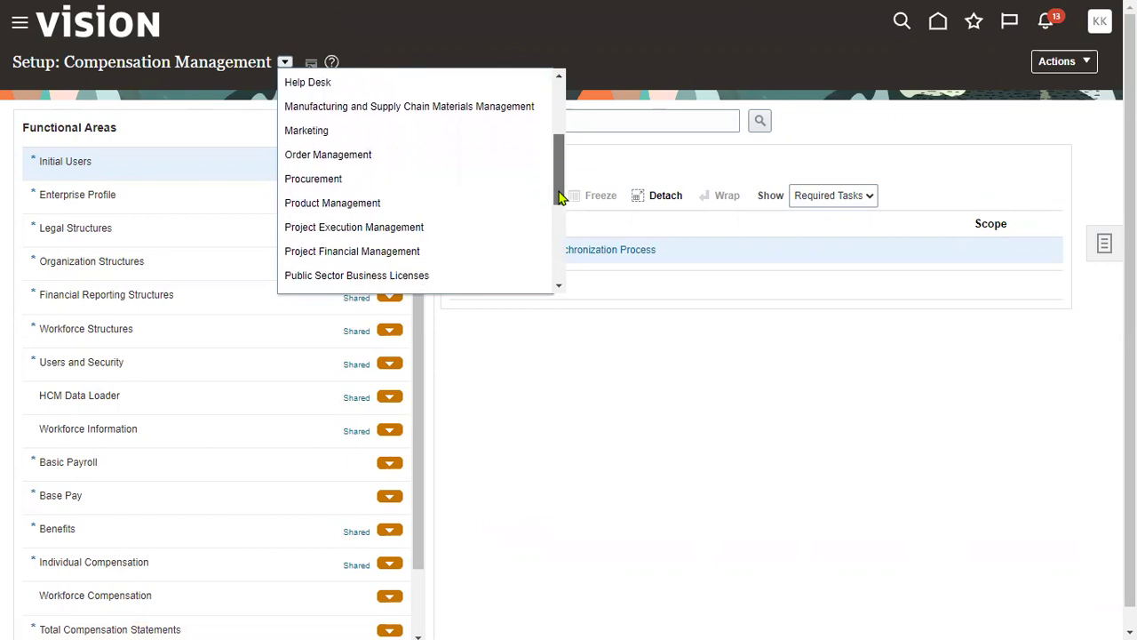
pyautogui.click(495, 206)
# Search the setup tasks for "item class" and open the Manage Item Classes task.
pyautogui.click(604, 119)
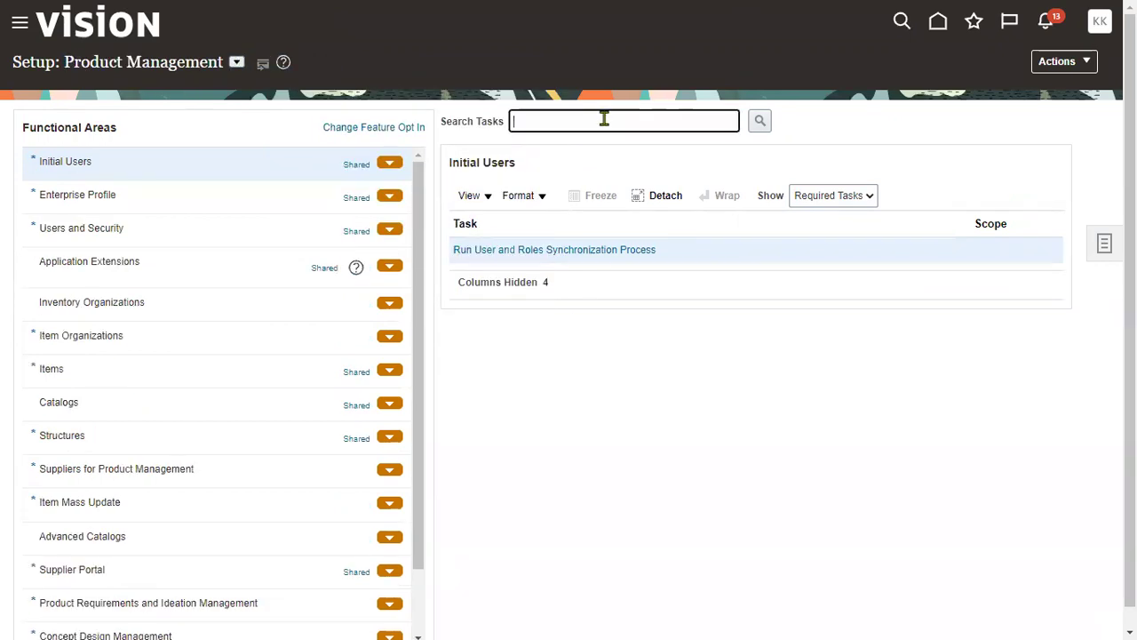
pyautogui.write('iTEM')
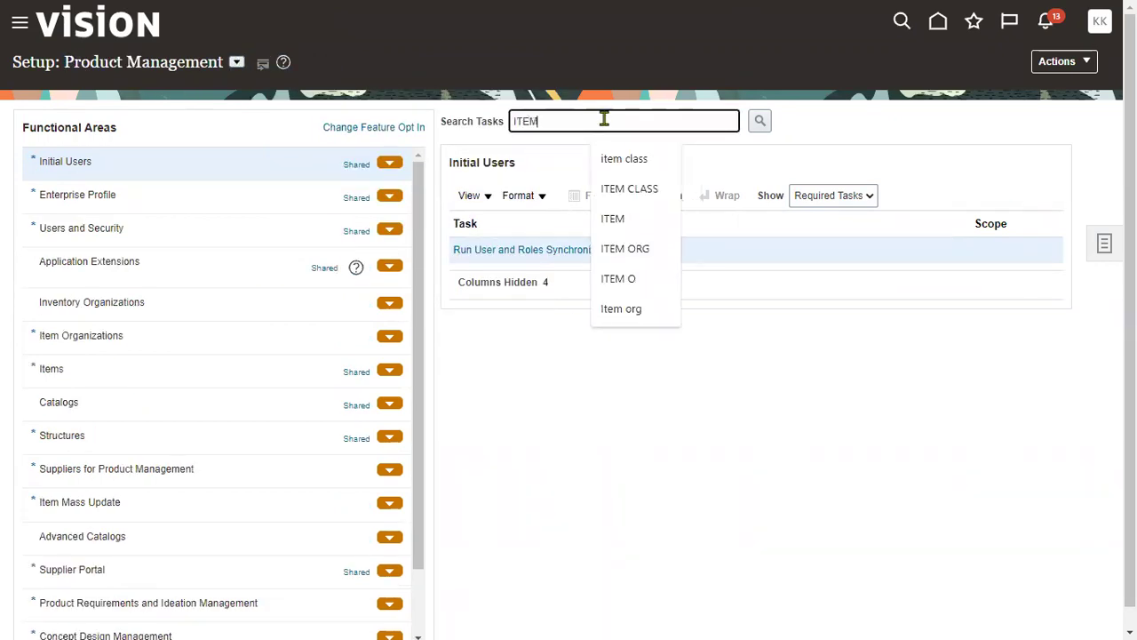
pyautogui.click(623, 160)
pyautogui.click(763, 124)
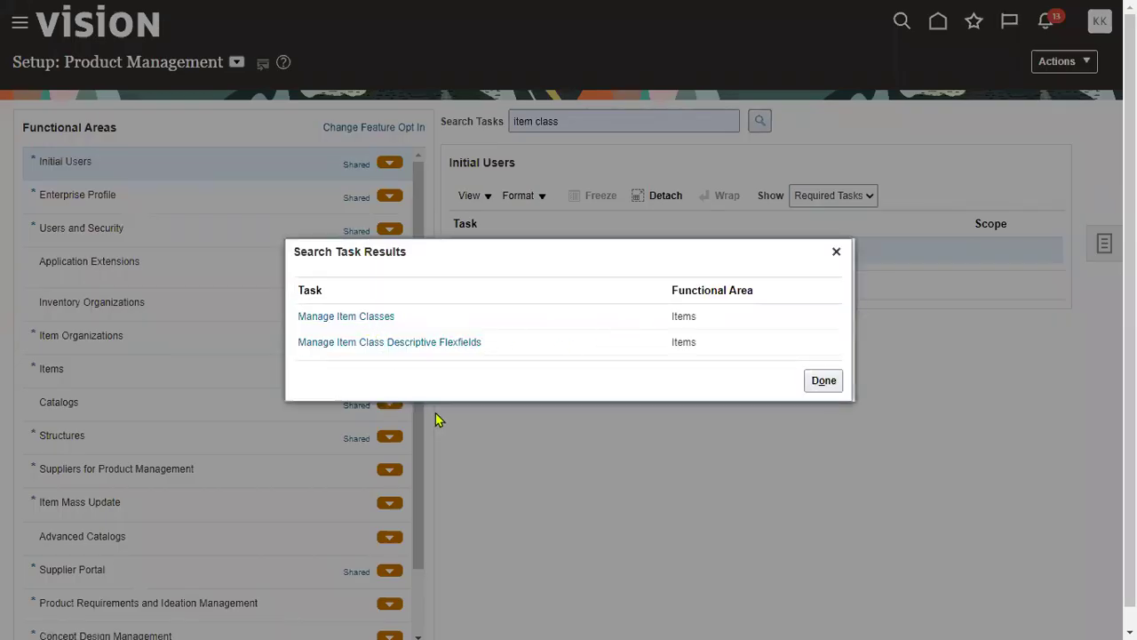
pyautogui.click(373, 316)
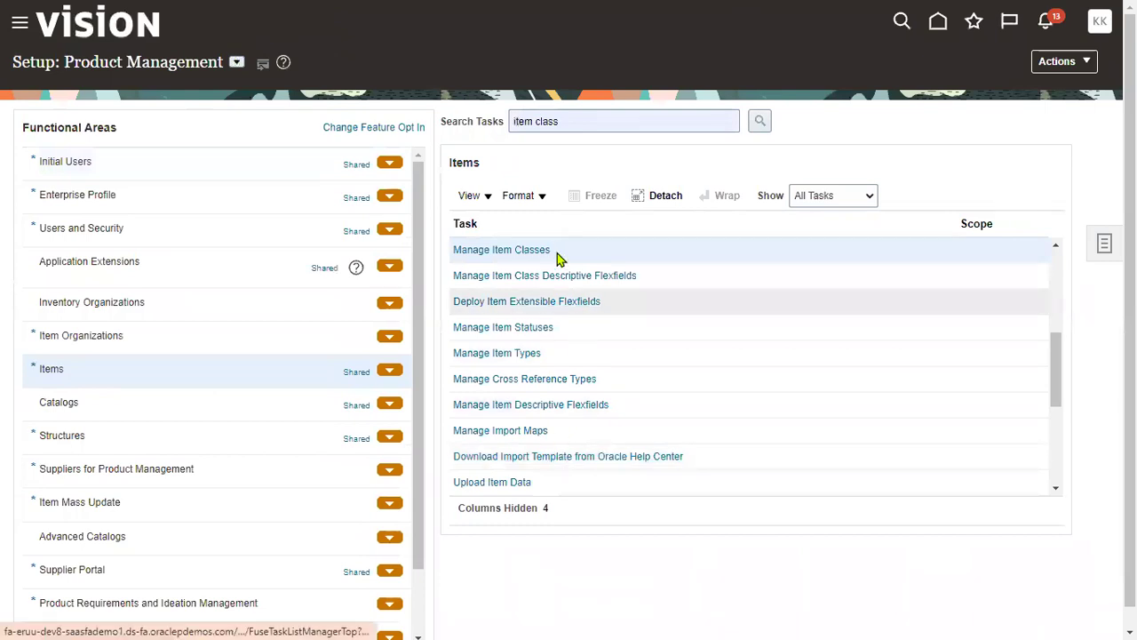
pyautogui.click(520, 253)
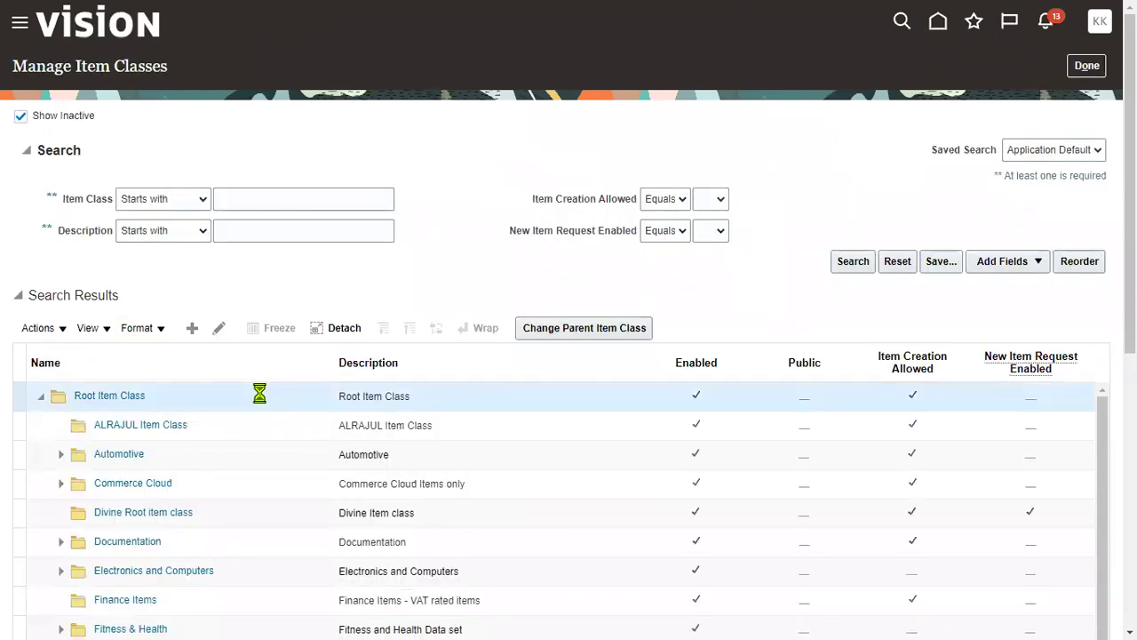
# Search the item classes for names starting with SONY and open SONY_ITEM_CLASS for editing.
pyautogui.click(290, 201)
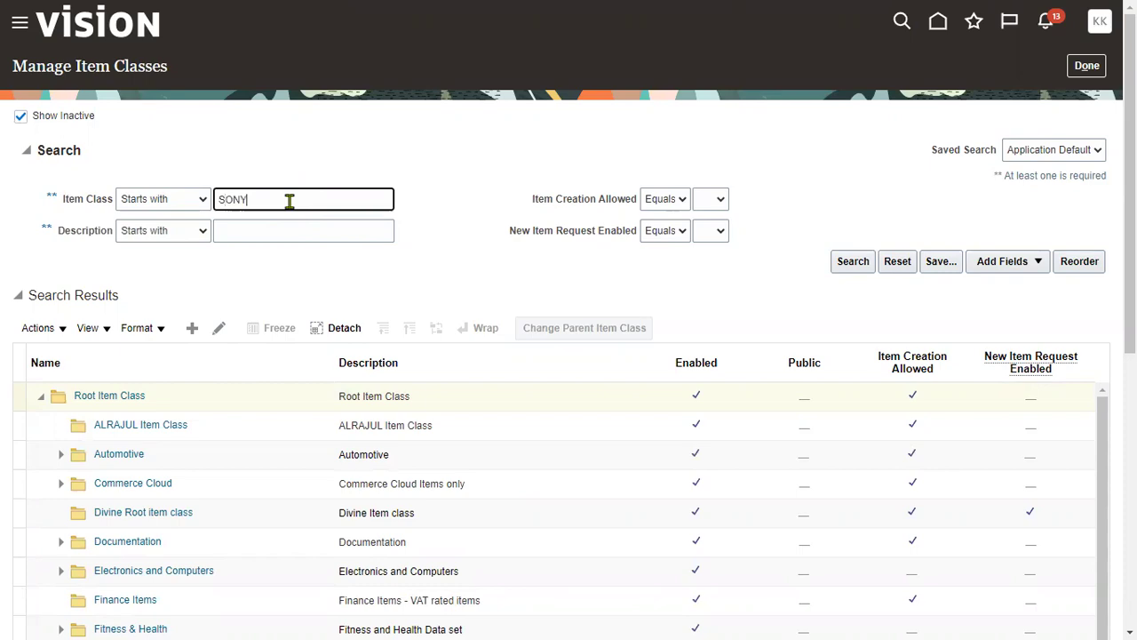
pyautogui.press('Return')
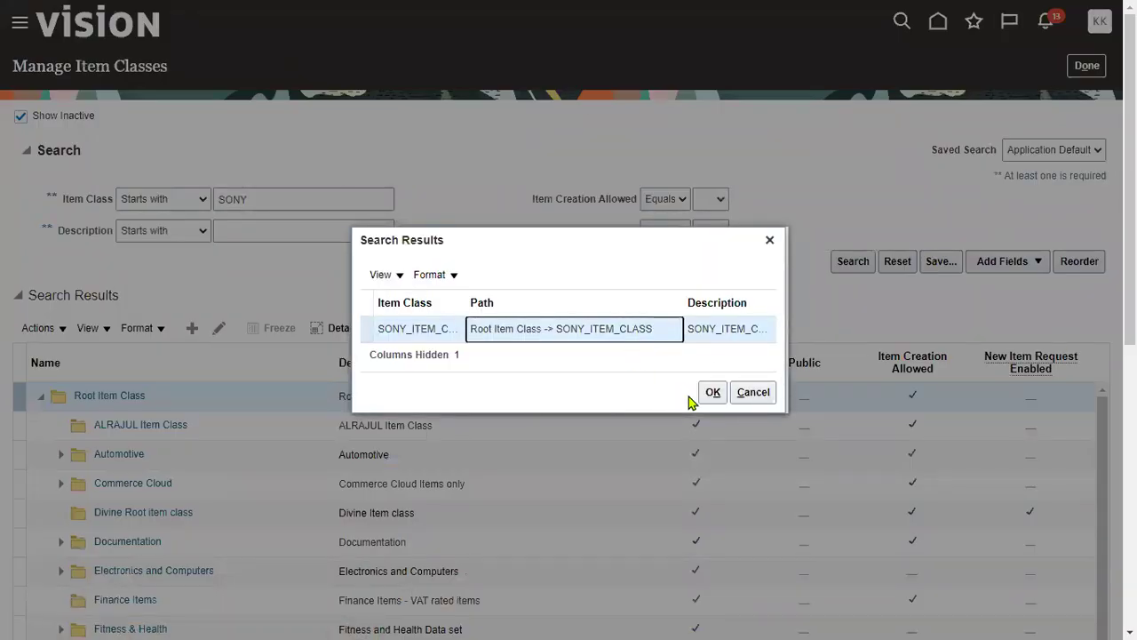
pyautogui.click(713, 392)
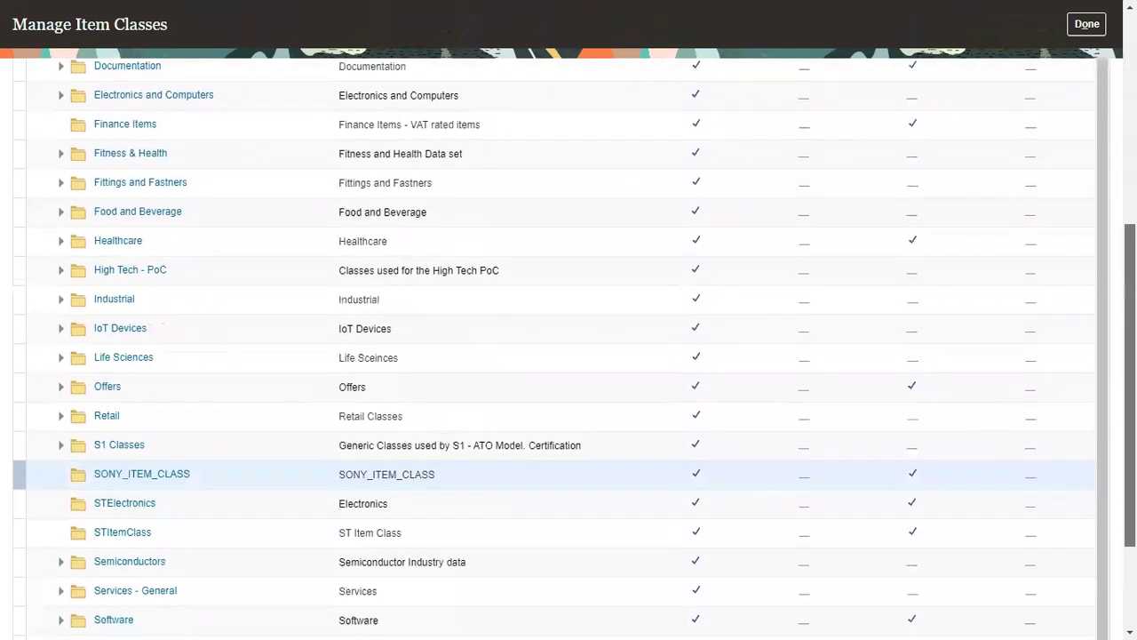
pyautogui.click(126, 475)
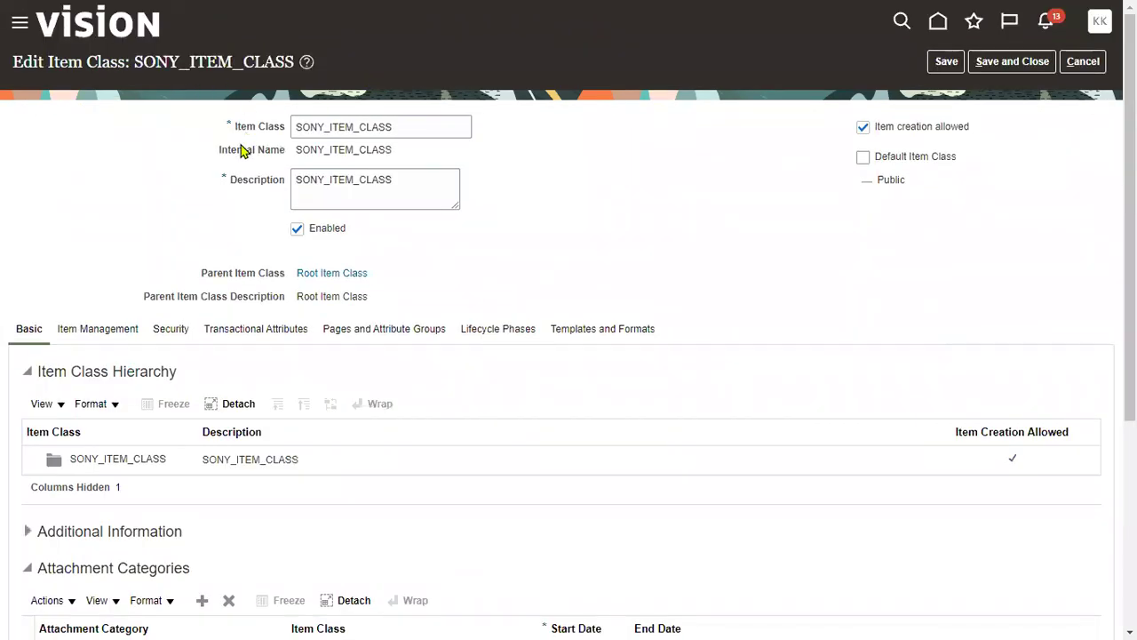
# Review the security principals and their actions for SONY_ITEM_CLASS.
pyautogui.click(177, 330)
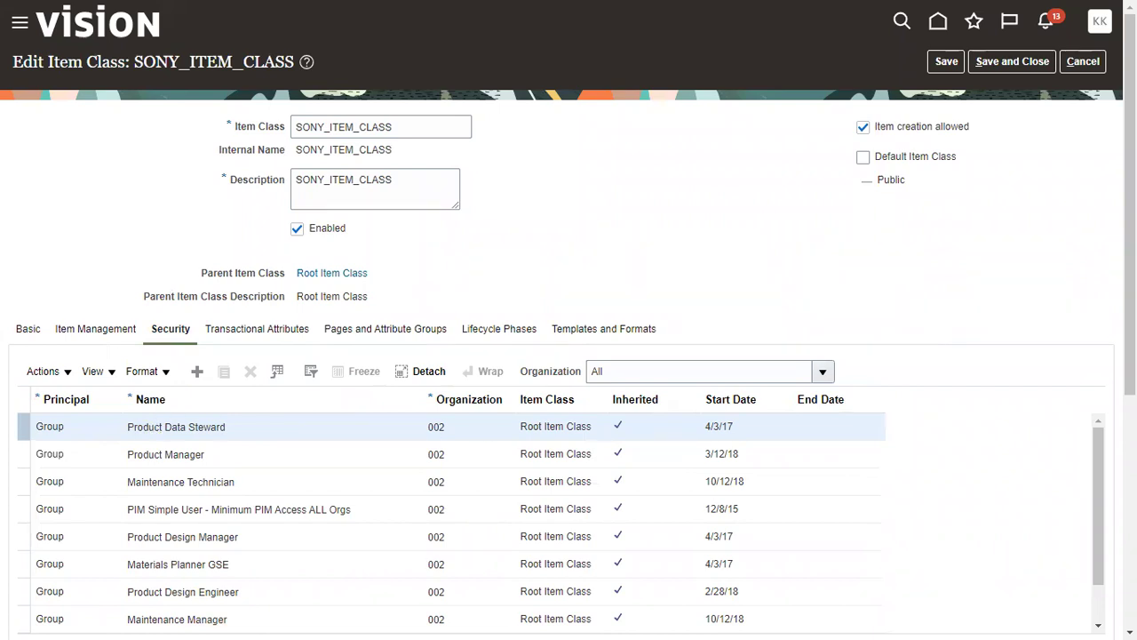
pyautogui.scroll(-5, 642, 577)
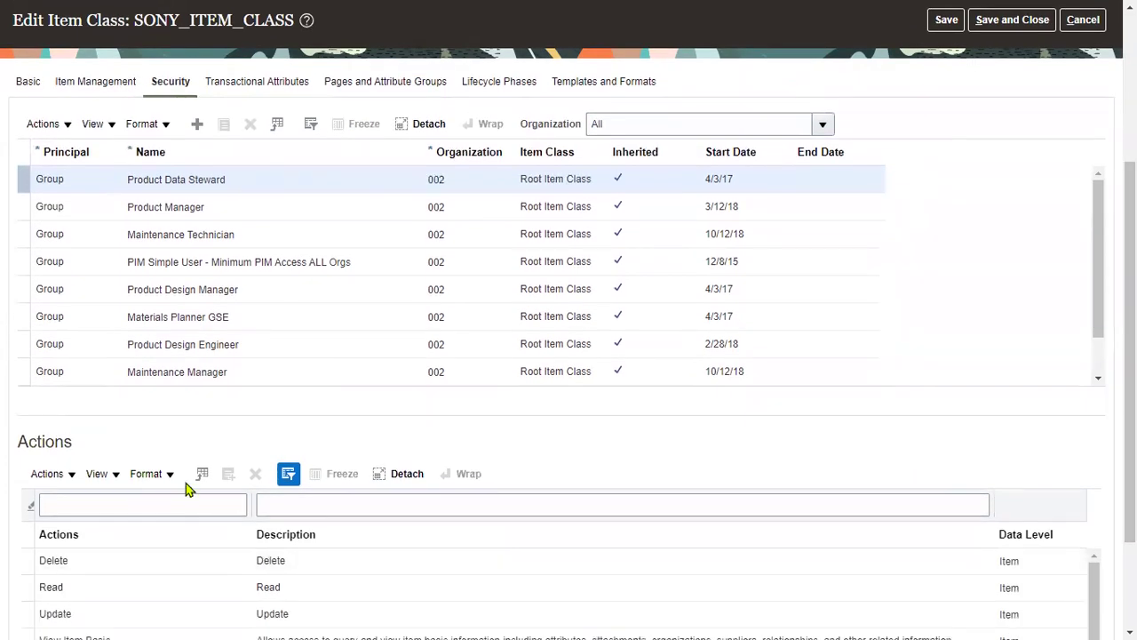
pyautogui.scroll(5, 500, 445)
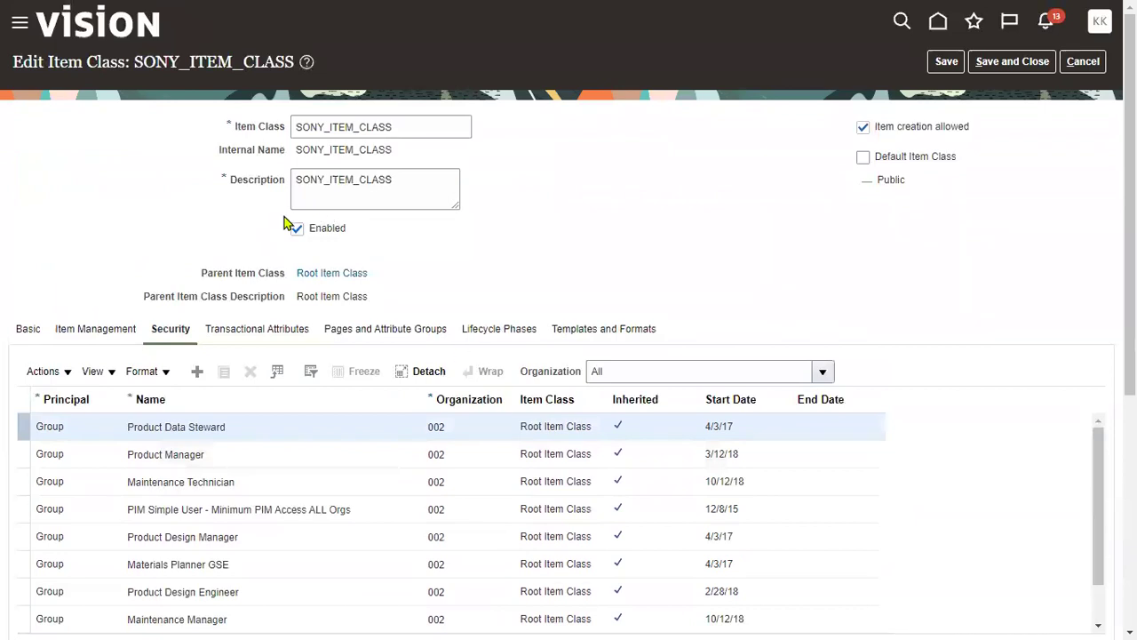
# Examine the number and description generation settings of SONY_ITEM_CLASS, including the available number generation methods and the parent item class.
pyautogui.click(91, 330)
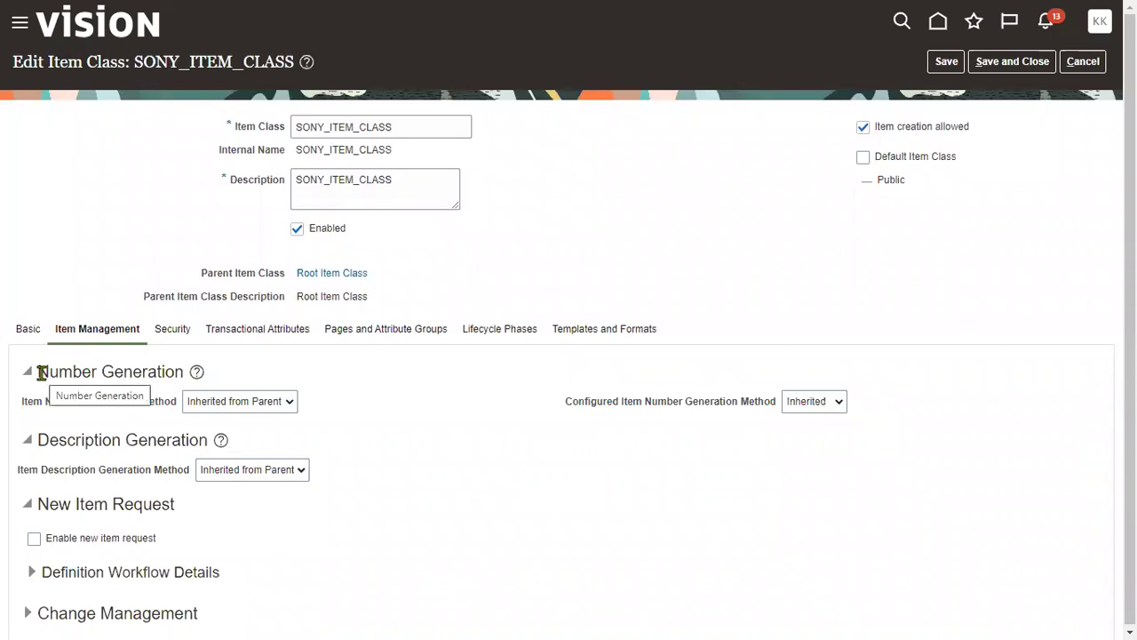
pyautogui.moveTo(39, 372); pyautogui.dragTo(162, 397)
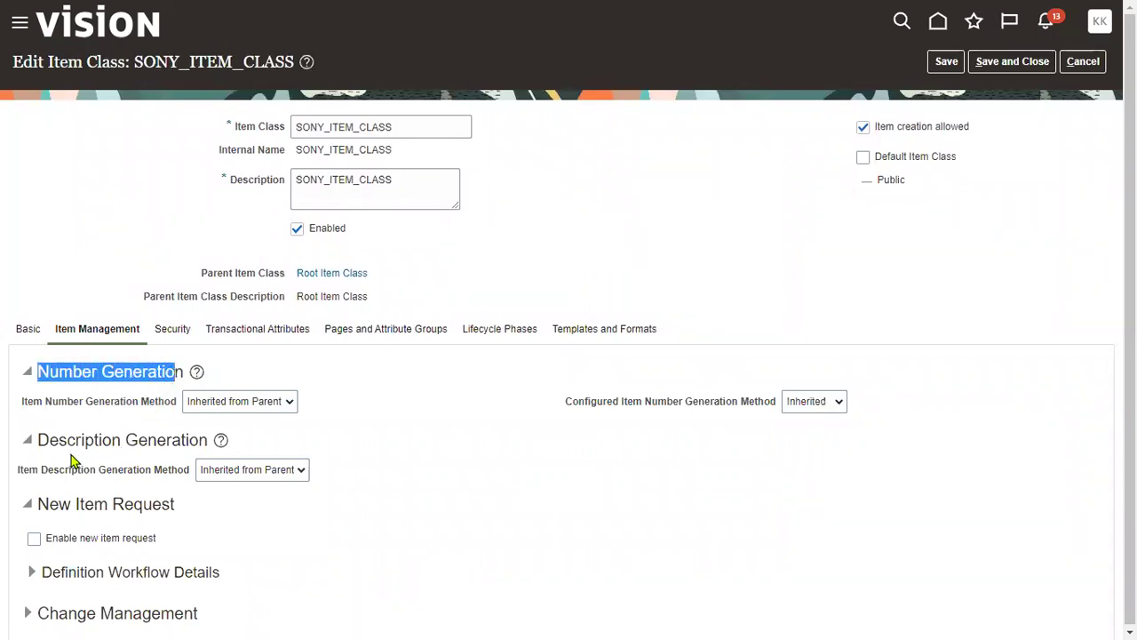
pyautogui.moveTo(38, 440); pyautogui.dragTo(204, 446)
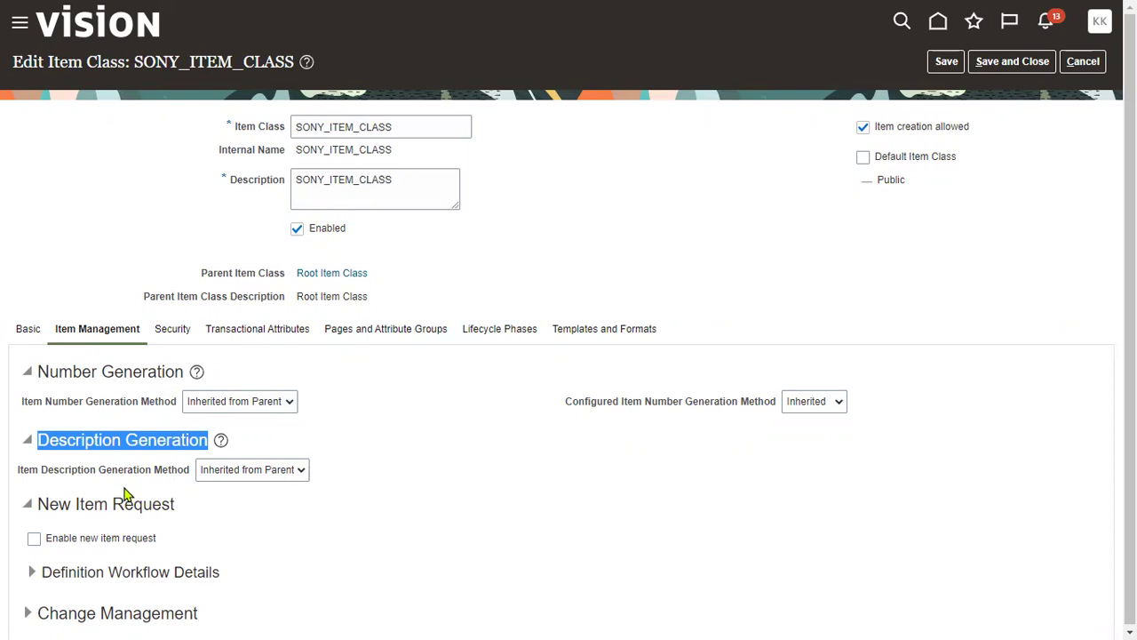
pyautogui.moveTo(27, 406); pyautogui.dragTo(130, 414)
pyautogui.click(266, 402)
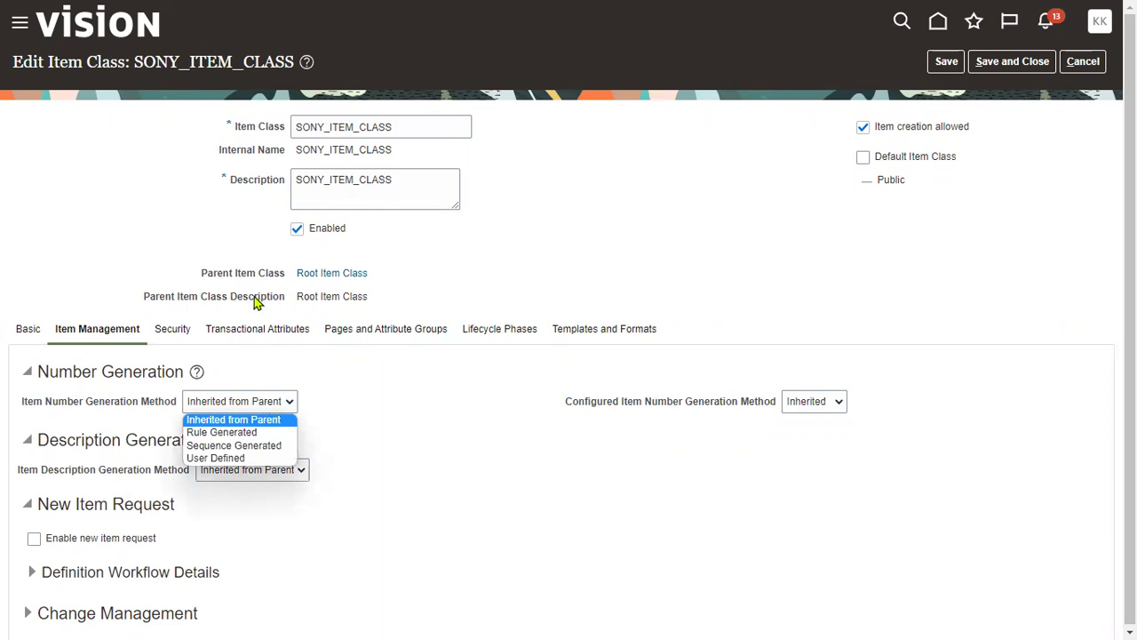
pyautogui.moveTo(203, 273); pyautogui.dragTo(286, 284)
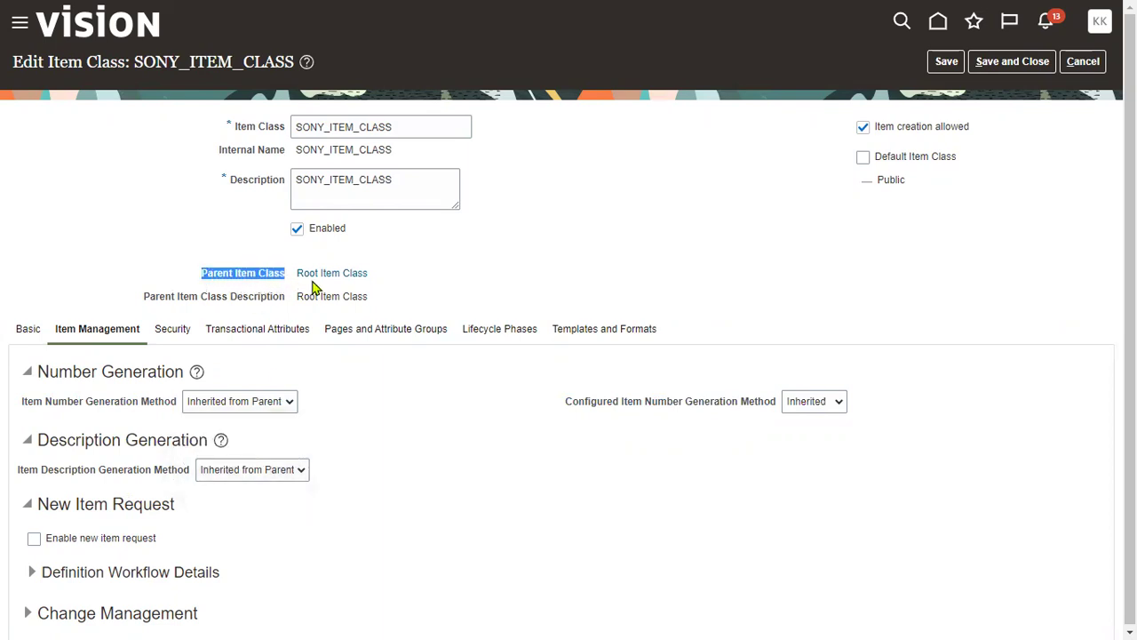
pyautogui.moveTo(403, 124); pyautogui.dragTo(275, 127)
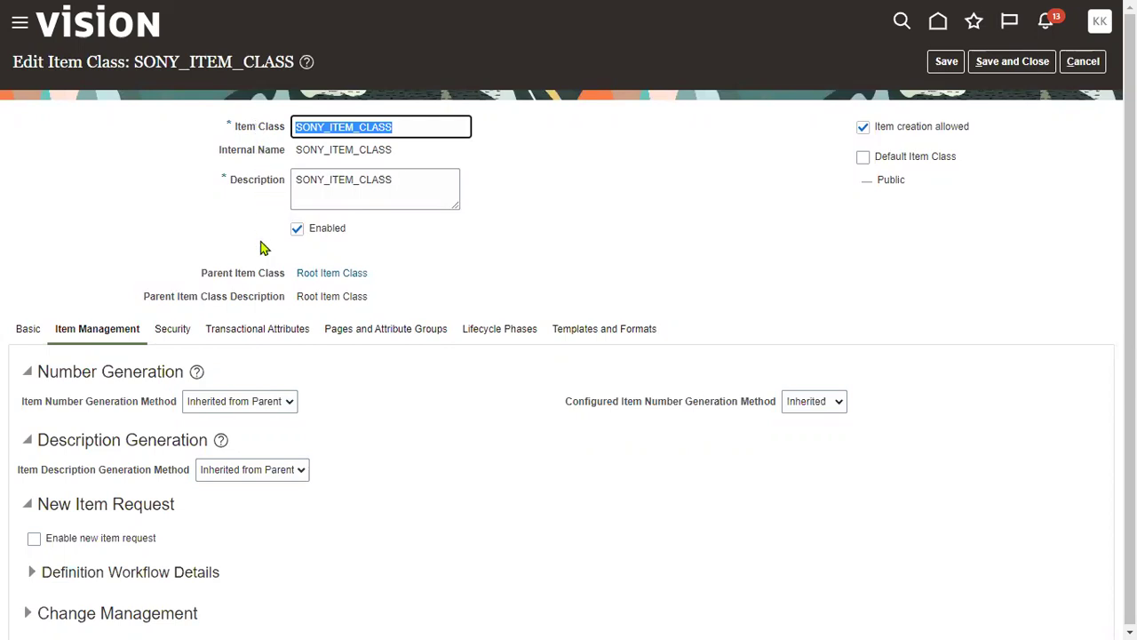
# Check the number generation method of SONY_ITEM_CLASS and open its parent, Root Item Class.
pyautogui.moveTo(203, 279); pyautogui.dragTo(264, 279)
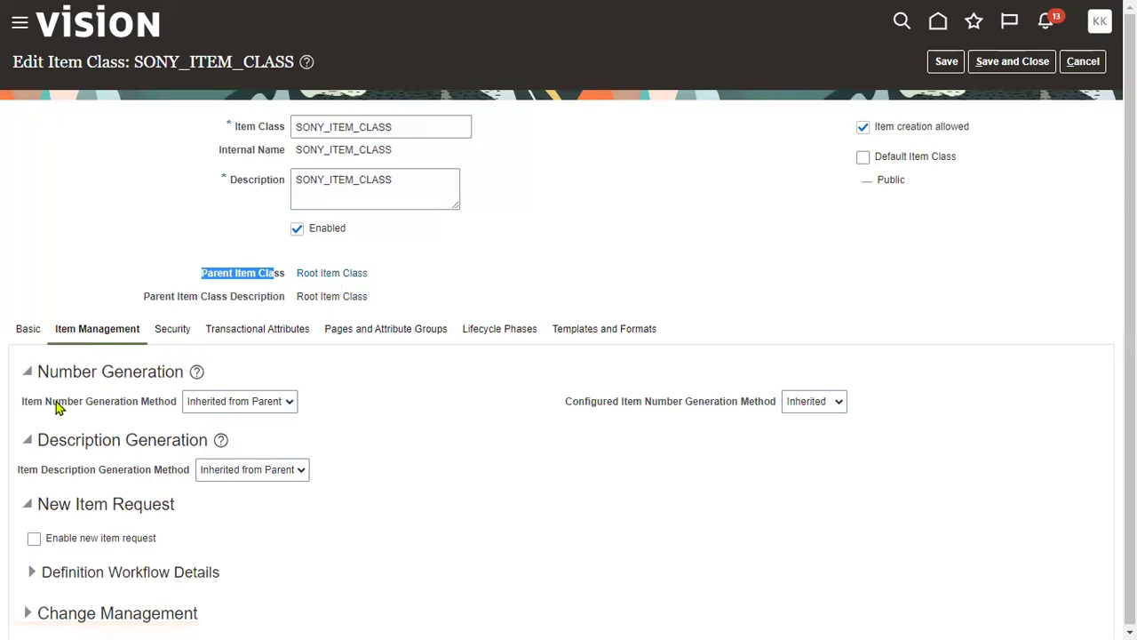
pyautogui.moveTo(23, 403); pyautogui.dragTo(80, 403)
pyautogui.click(88, 407)
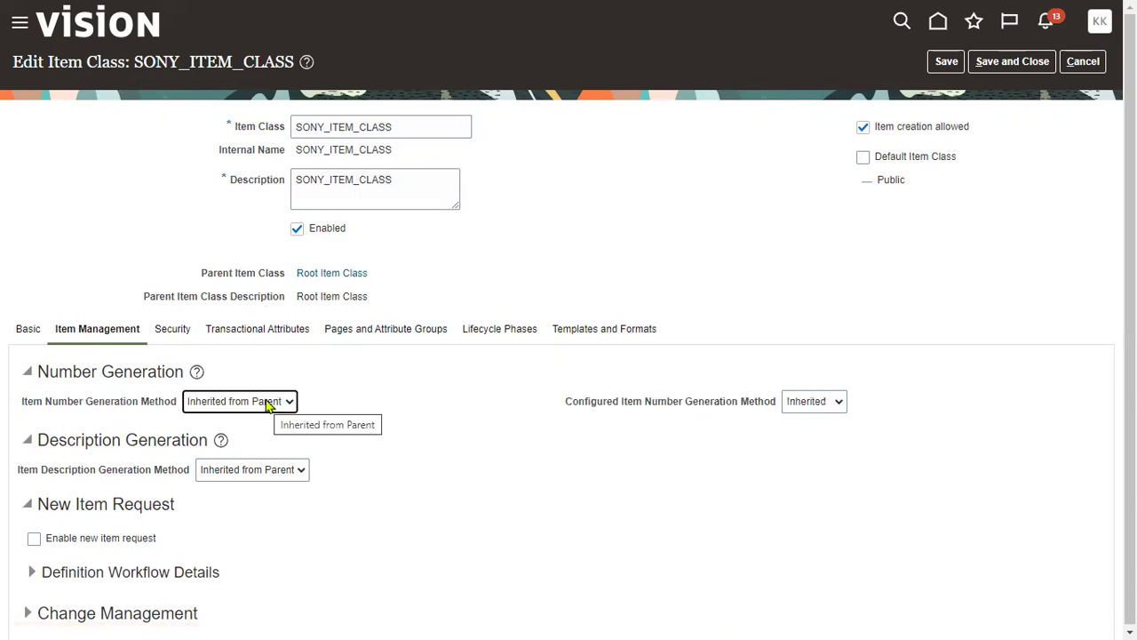
pyautogui.click(315, 281)
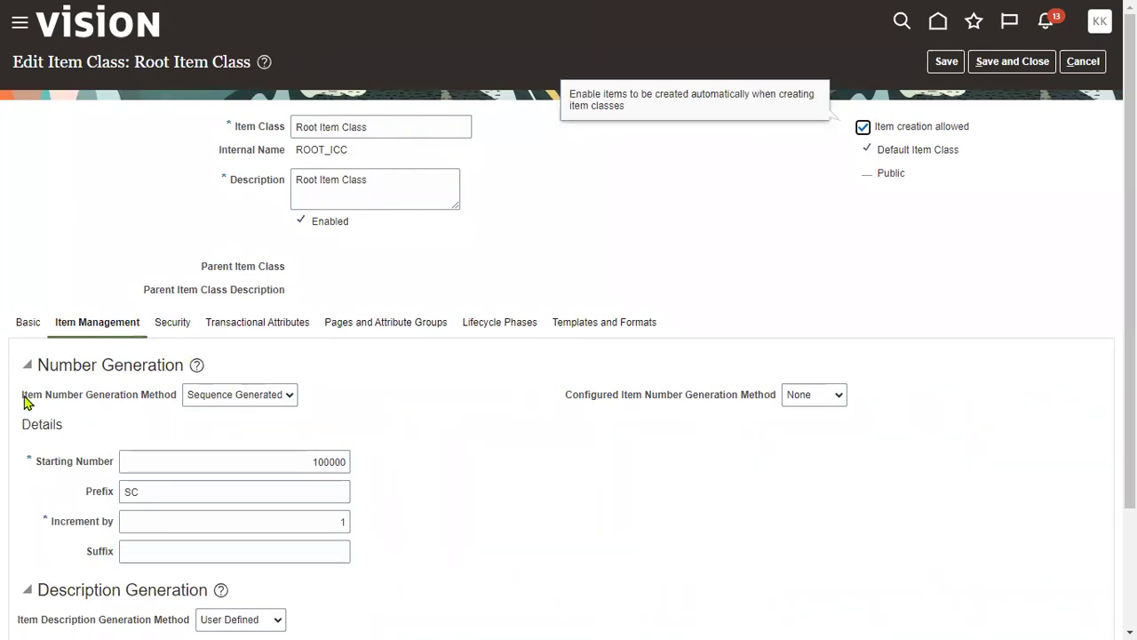
# Examine the number and description generation settings of Root Item Class, including its sequence details, and close it without saving.
pyautogui.moveTo(25, 398); pyautogui.dragTo(165, 421)
pyautogui.click(169, 421)
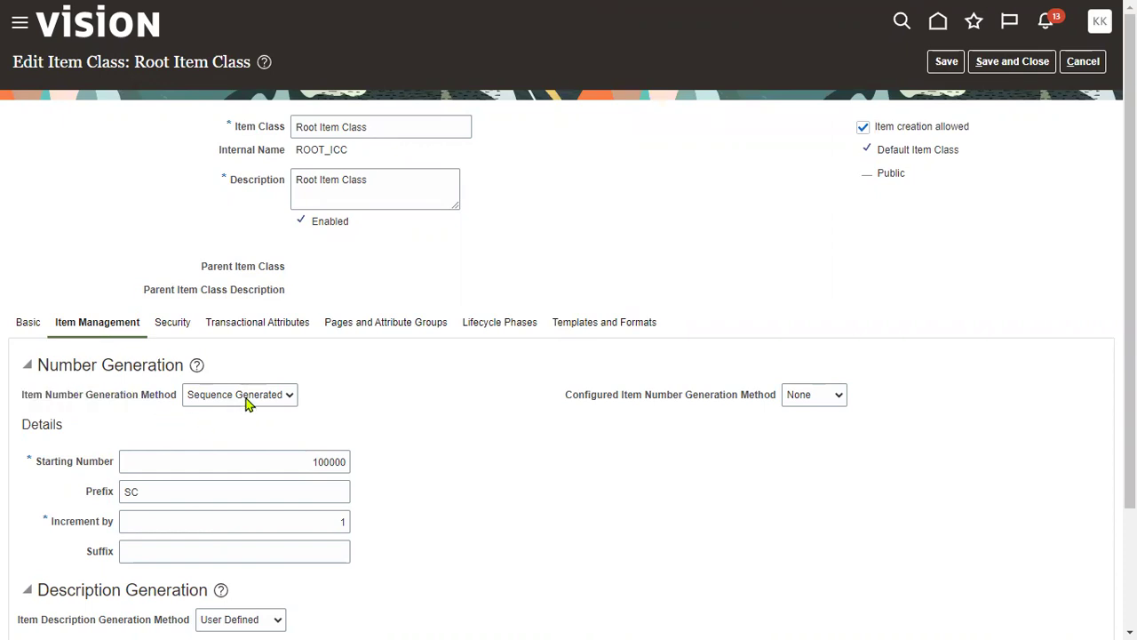
pyautogui.click(248, 402)
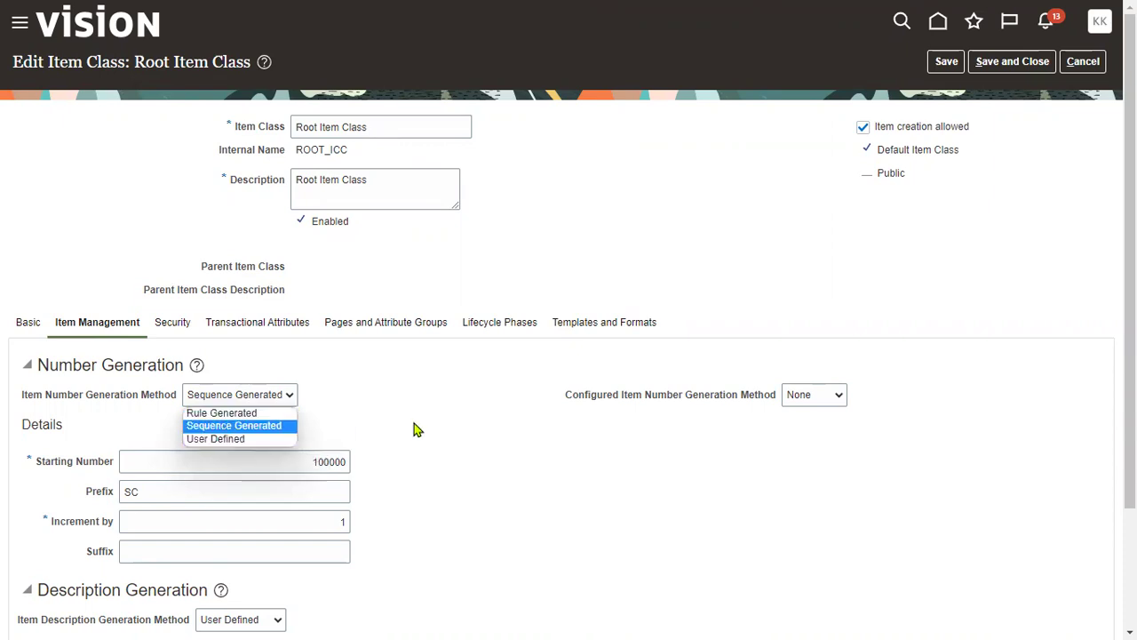
pyautogui.click(390, 437)
pyautogui.scroll(-1, 387, 438)
pyautogui.moveTo(91, 413); pyautogui.dragTo(121, 419)
pyautogui.moveTo(59, 442); pyautogui.dragTo(244, 433)
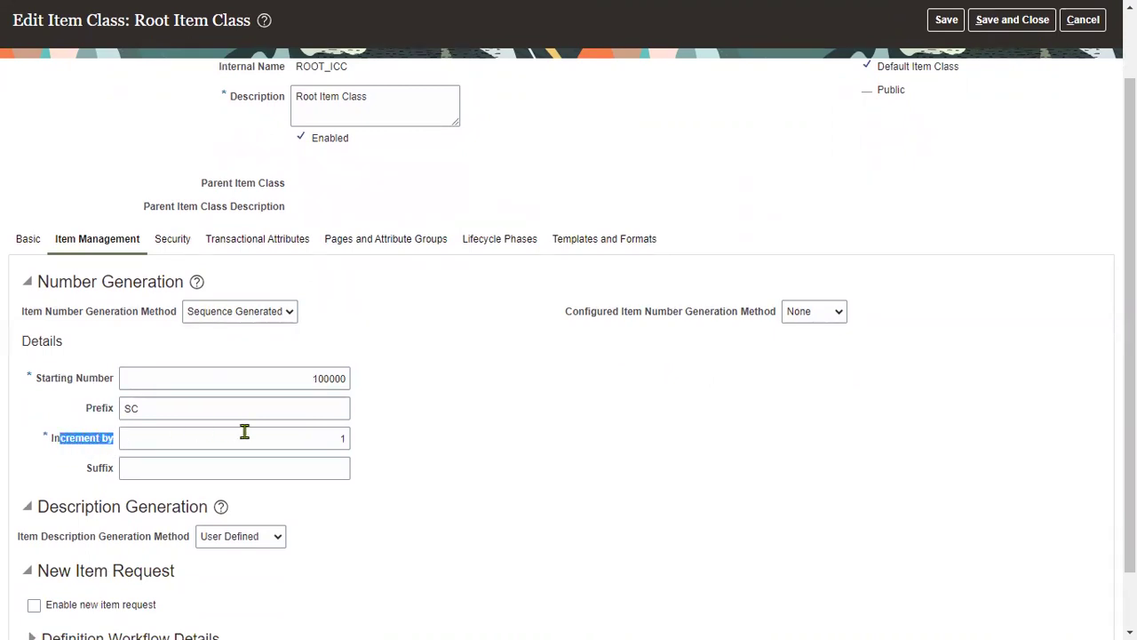
pyautogui.moveTo(85, 469); pyautogui.dragTo(115, 476)
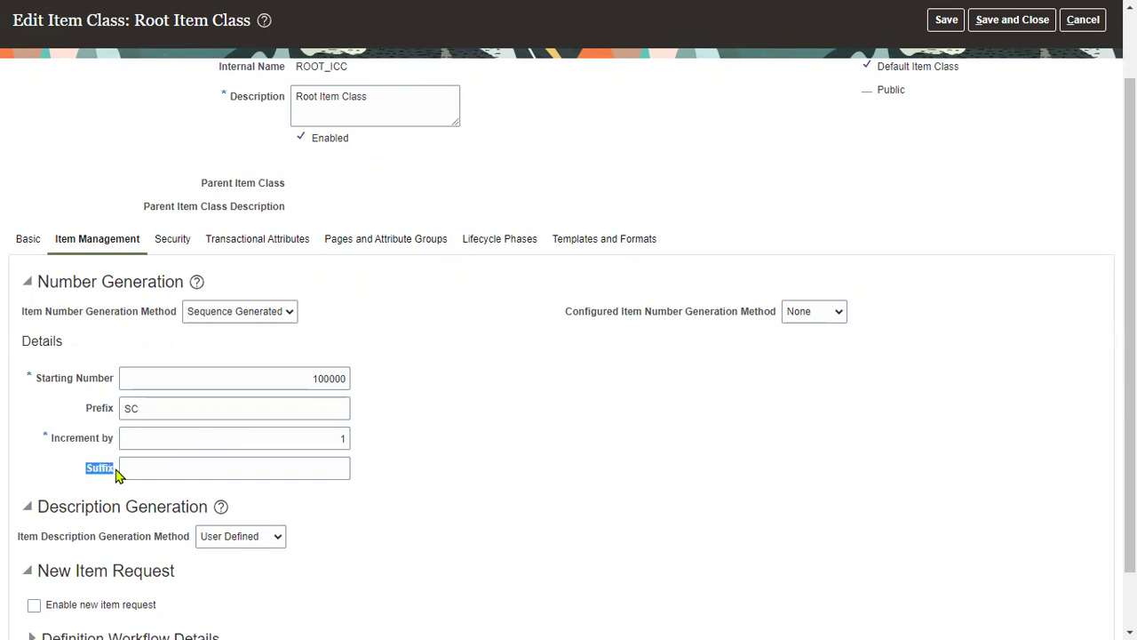
pyautogui.scroll(-2, 490, 497)
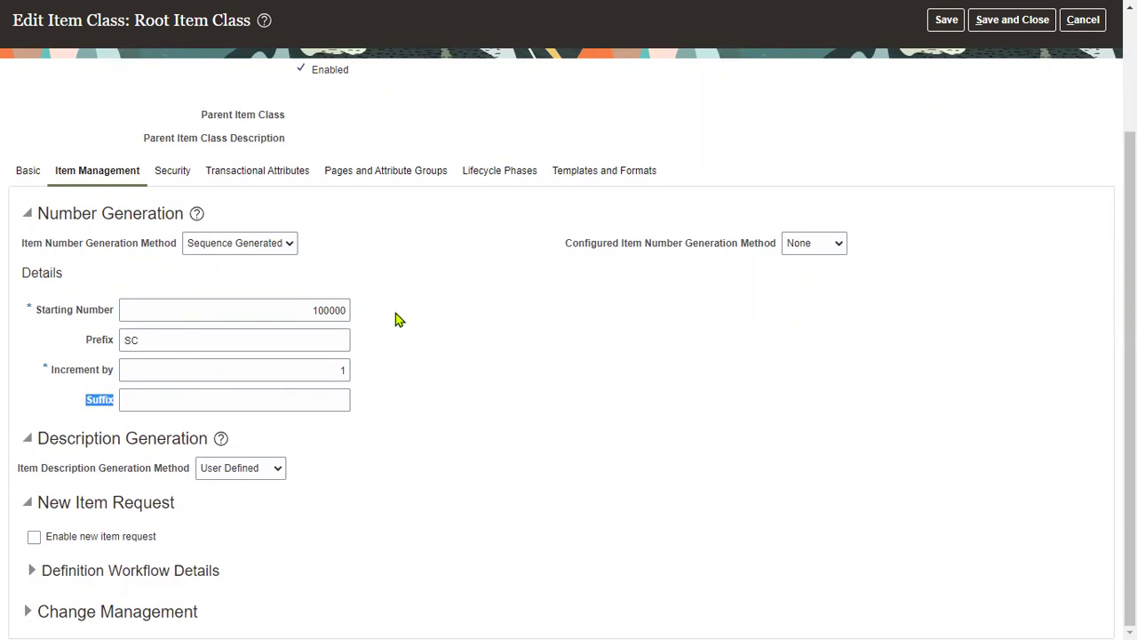
pyautogui.scroll(3, 397, 320)
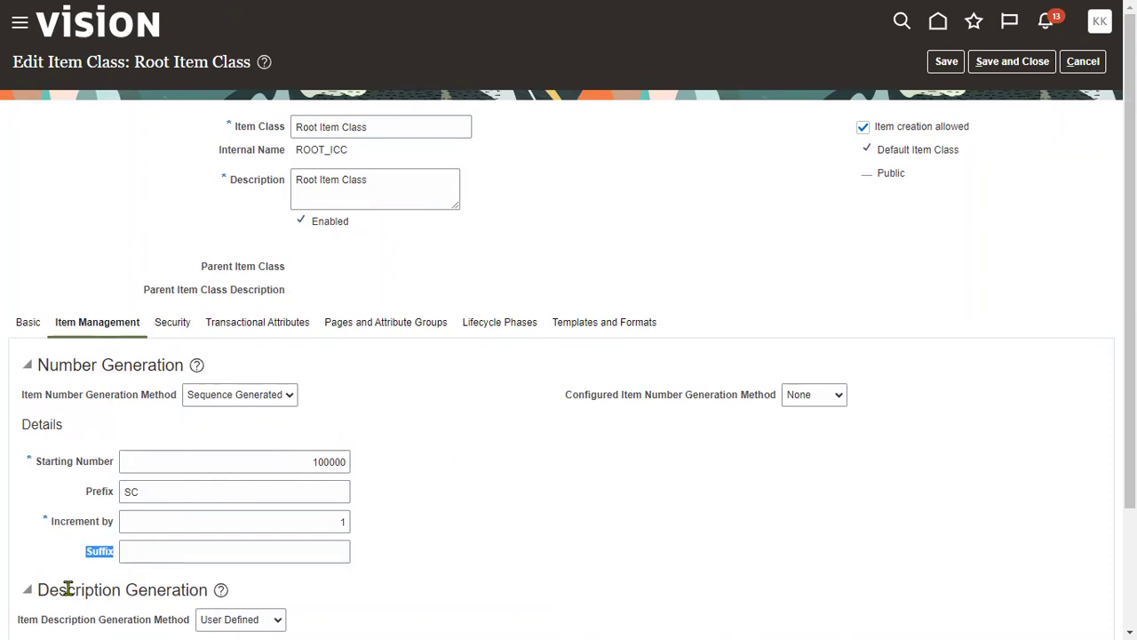
pyautogui.scroll(-3, 89, 586)
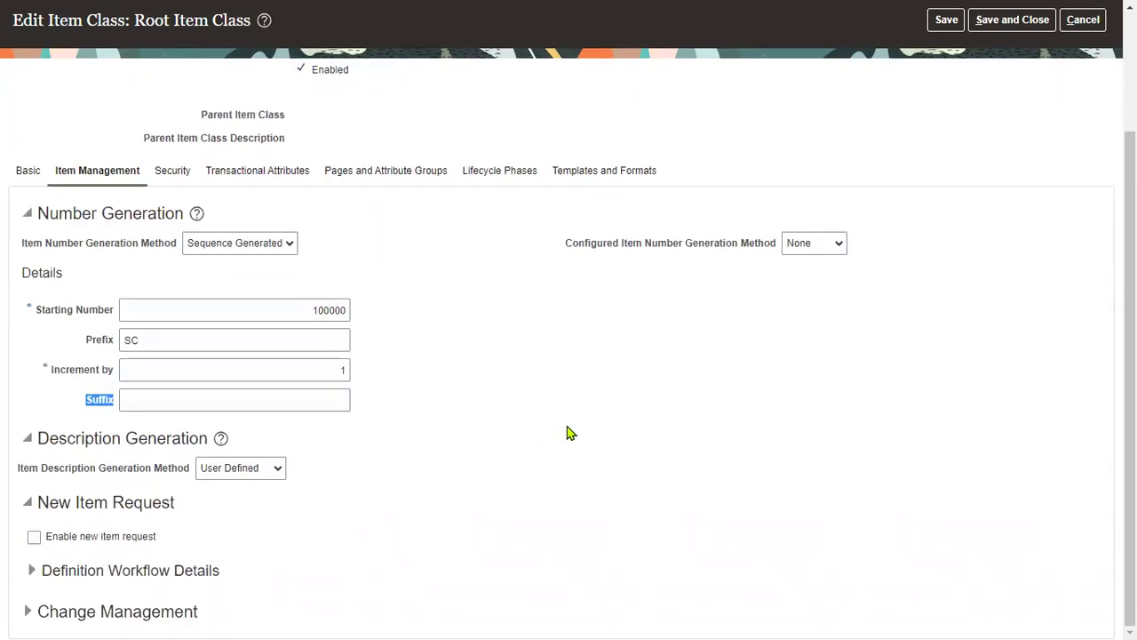
pyautogui.scroll(3, 570, 431)
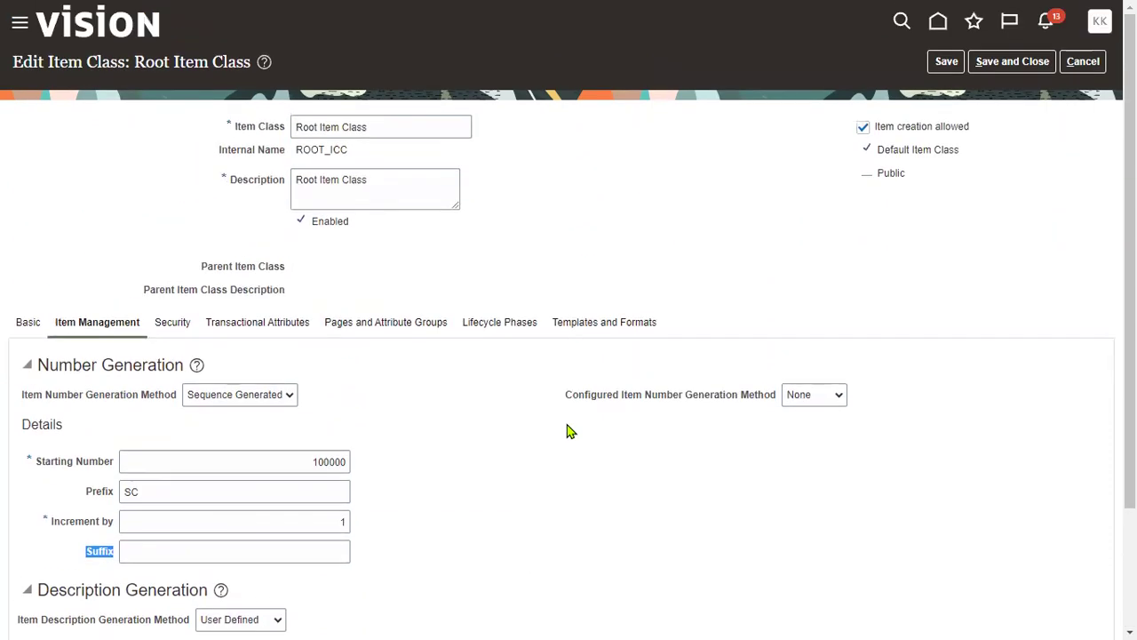
pyautogui.click(1080, 64)
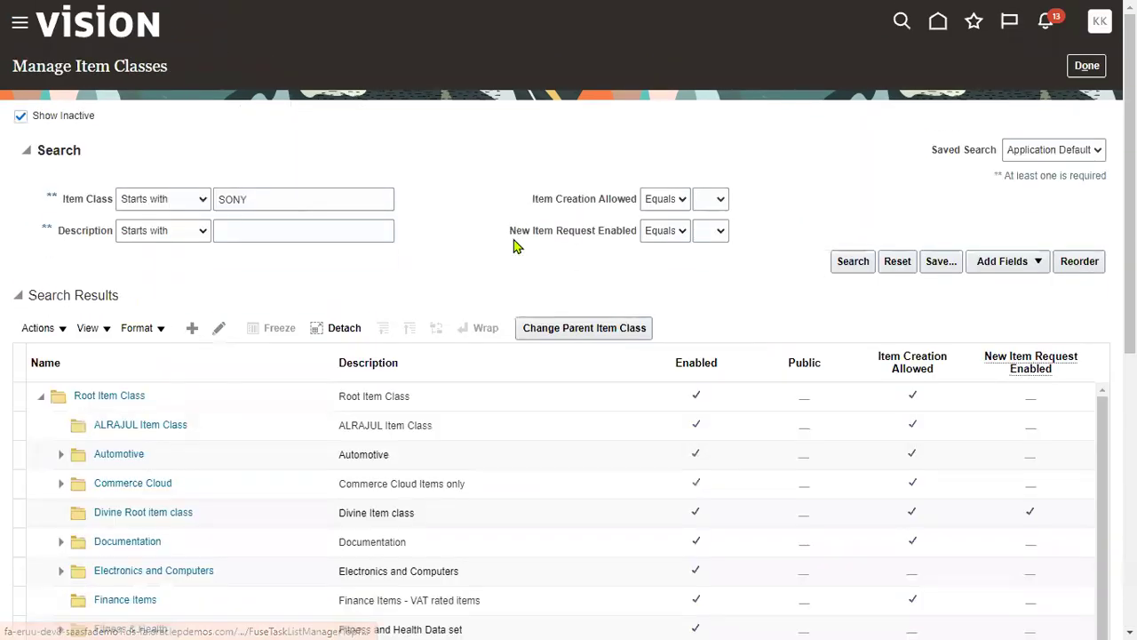
# Reopen SONY_ITEM_CLASS and set its item number generation method to User Defined.
pyautogui.scroll(-5, 264, 430)
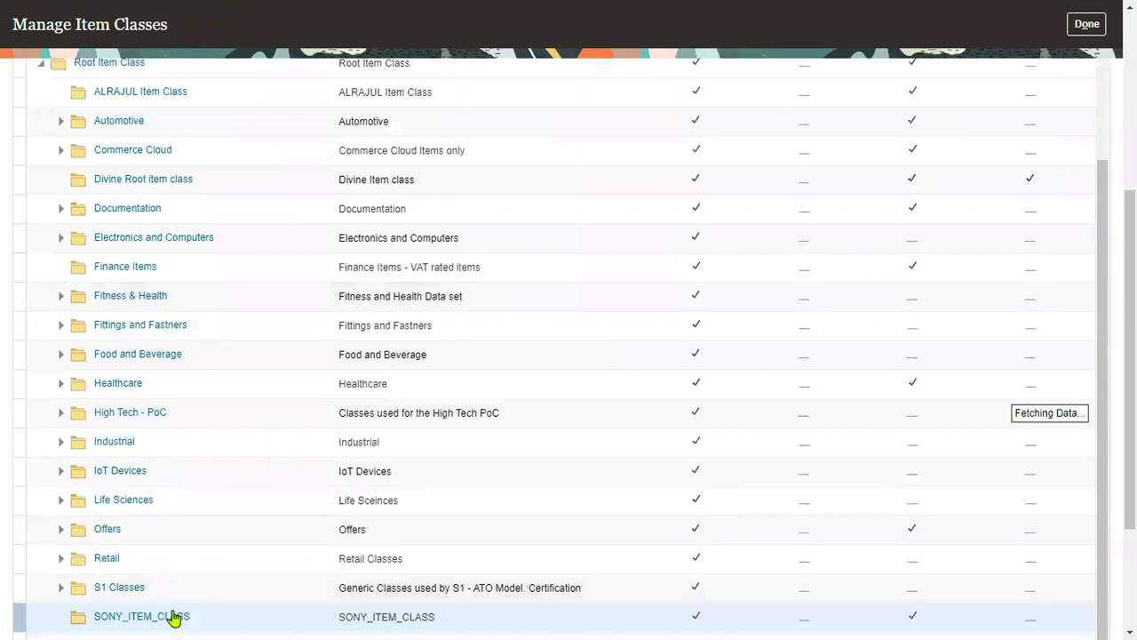
pyautogui.scroll(-2, 174, 620)
pyautogui.click(178, 502)
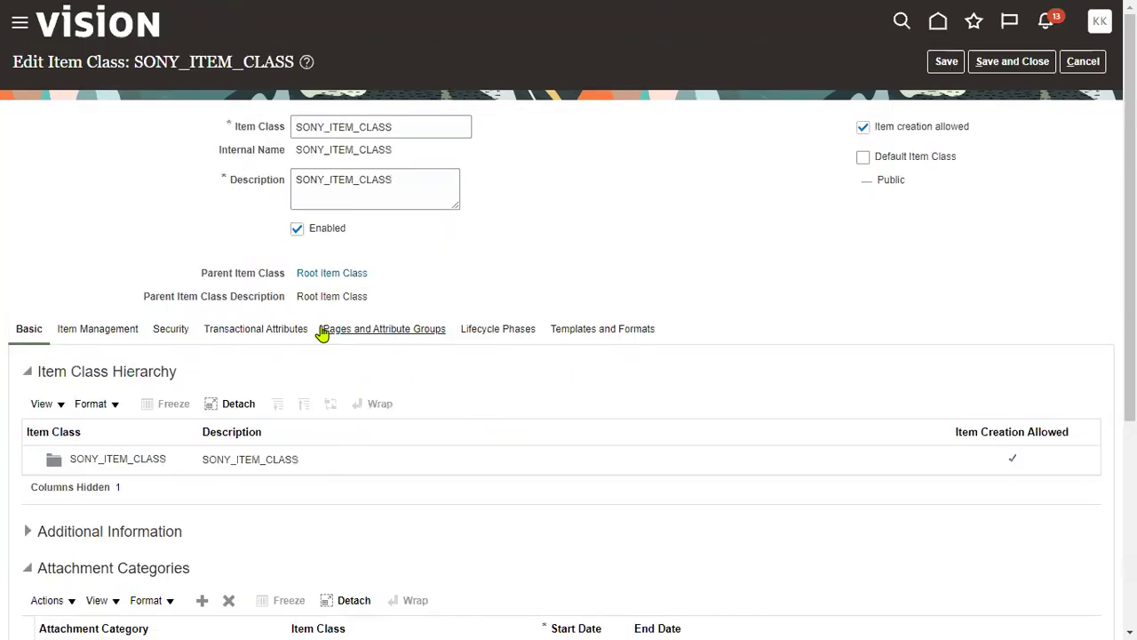
pyautogui.click(112, 330)
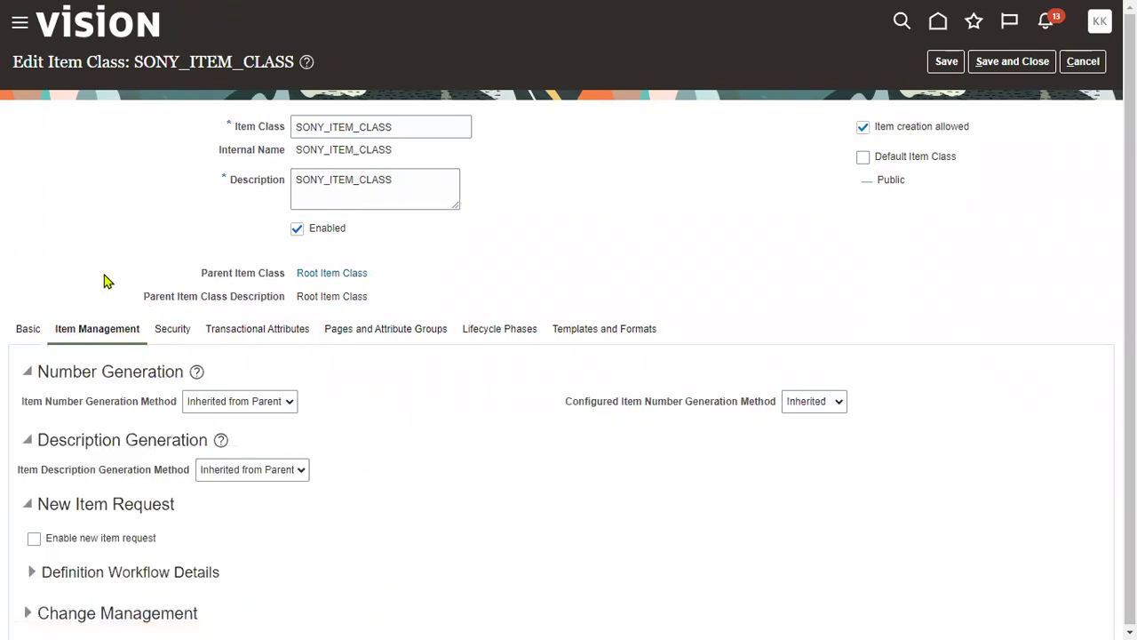
pyautogui.click(278, 404)
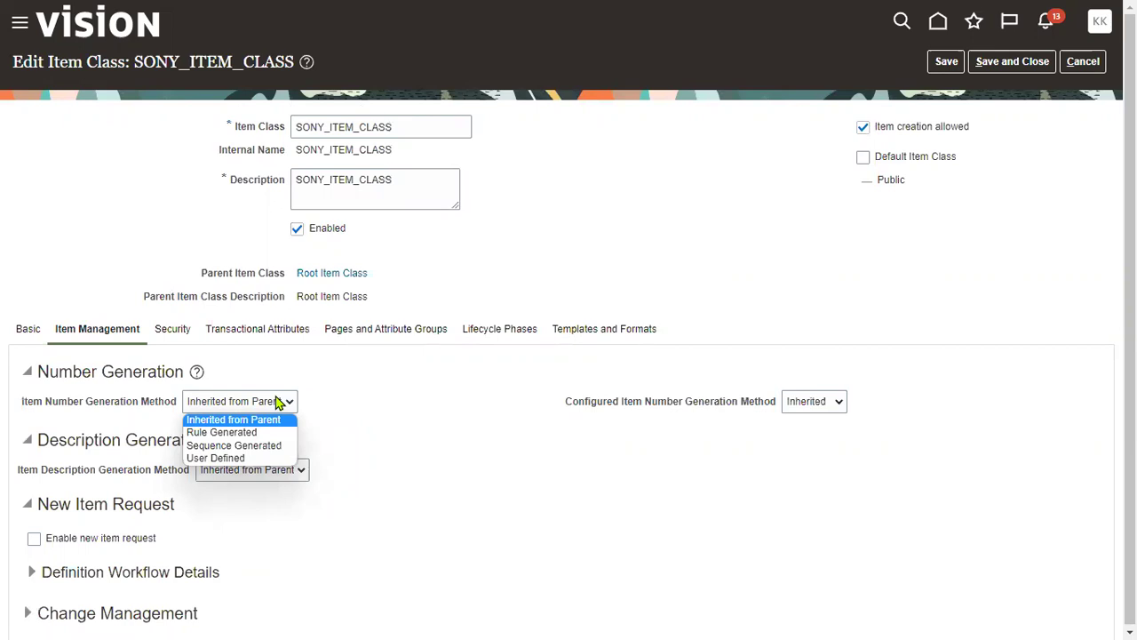
pyautogui.click(242, 458)
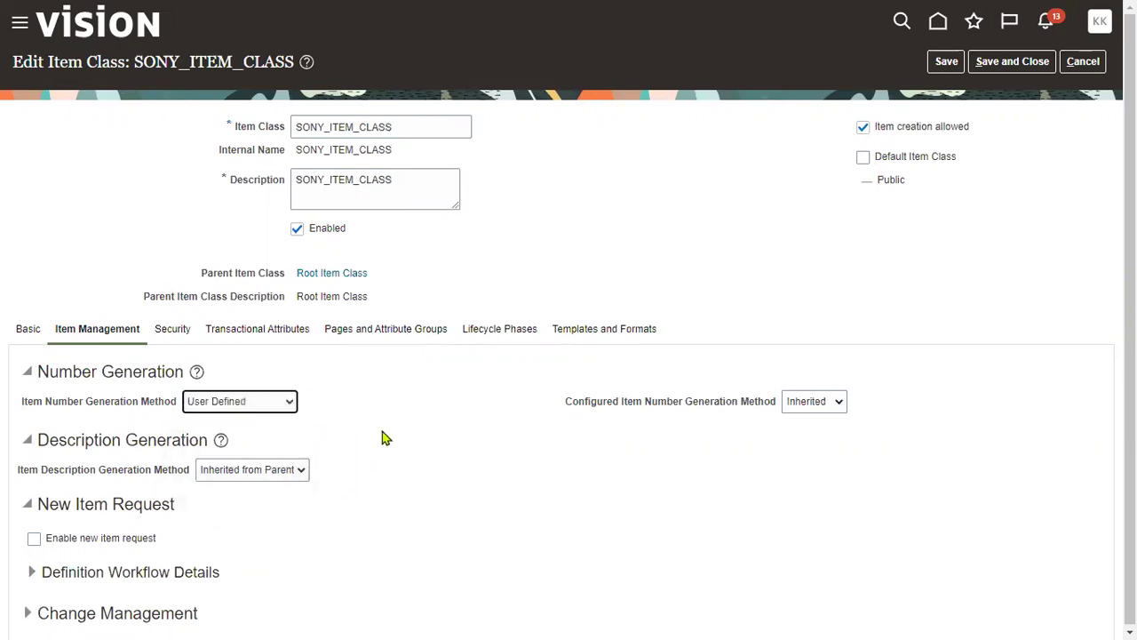
pyautogui.click(368, 440)
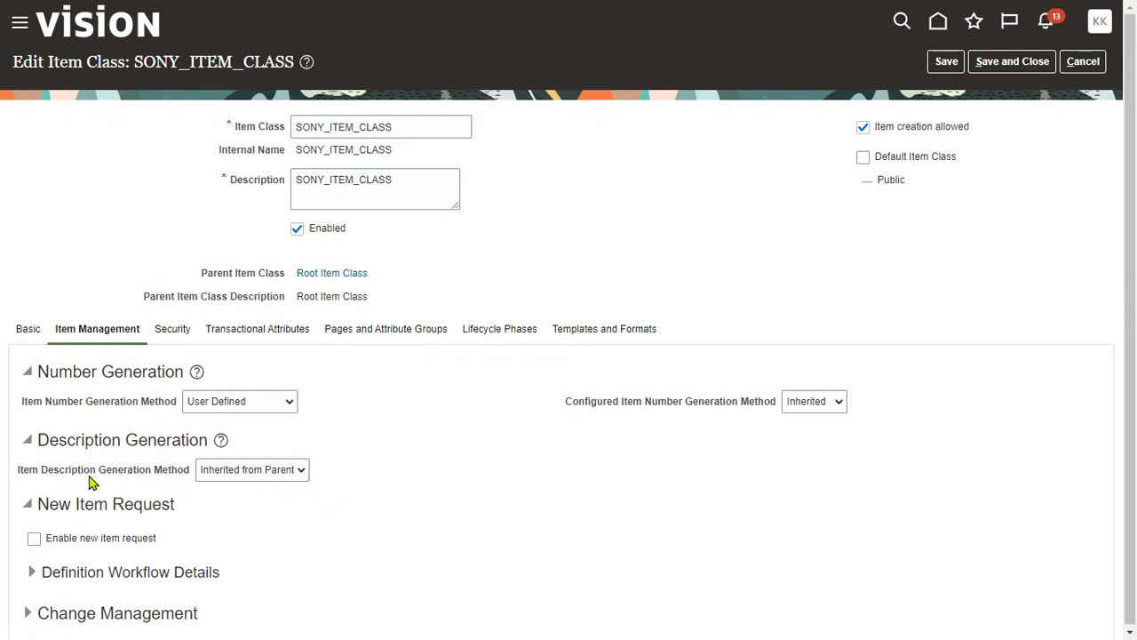
# Open the parent Root Item Class from SONY_ITEM_CLASS and review its description generation method.
pyautogui.click(235, 477)
pyautogui.click(356, 273)
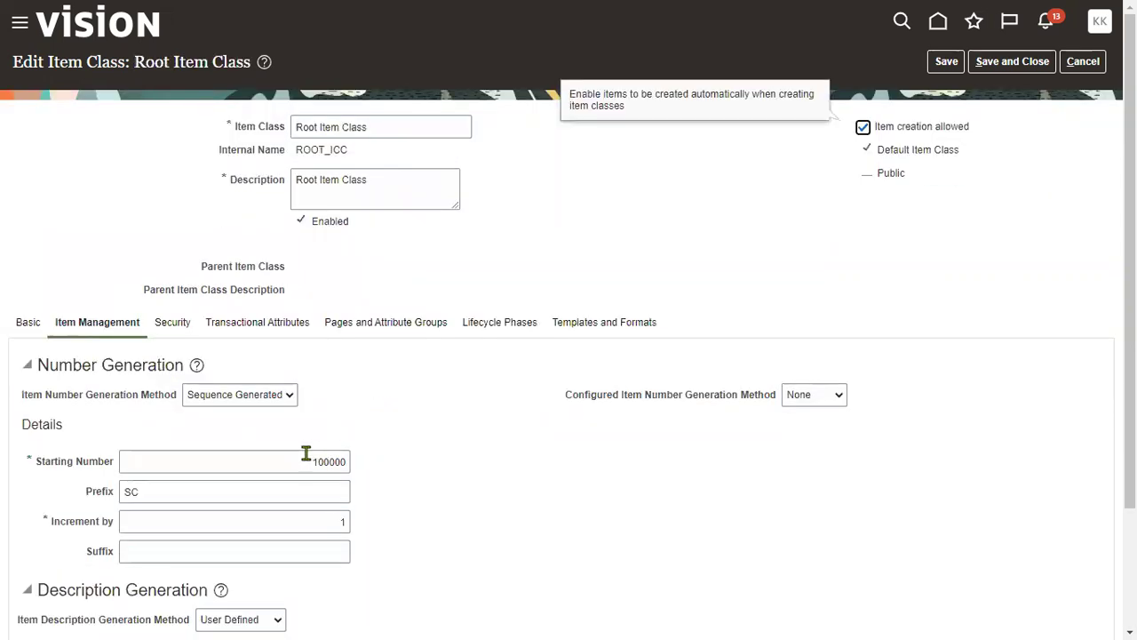
pyautogui.scroll(-2, 305, 451)
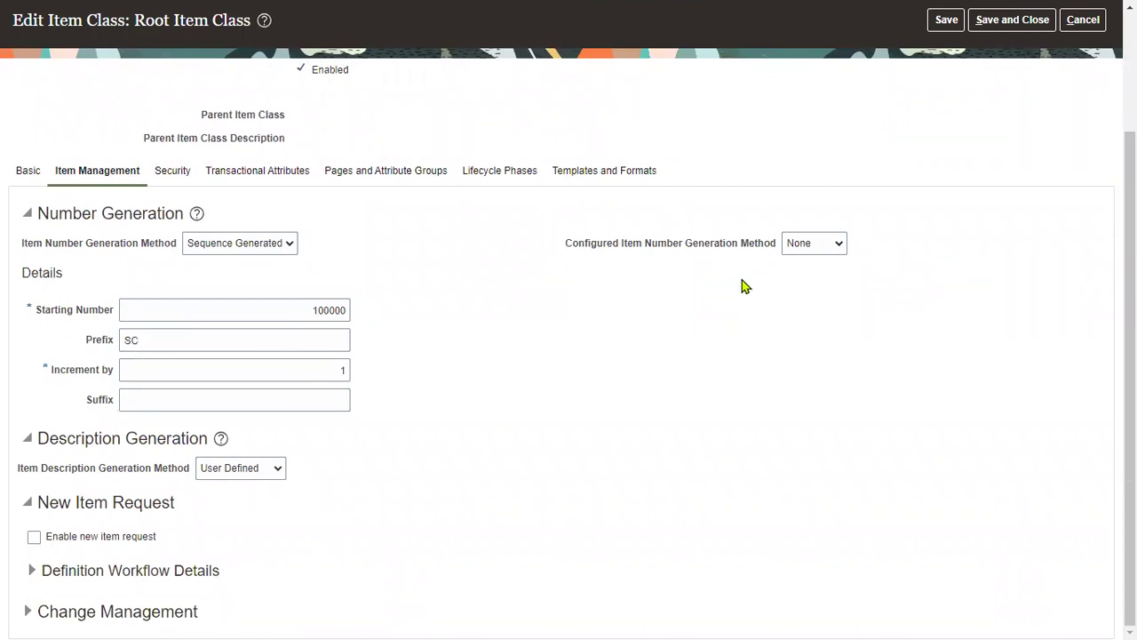
pyautogui.scroll(2, 742, 282)
# Save and close the item class edits, and leave the Manage Item Classes task.
pyautogui.click(945, 68)
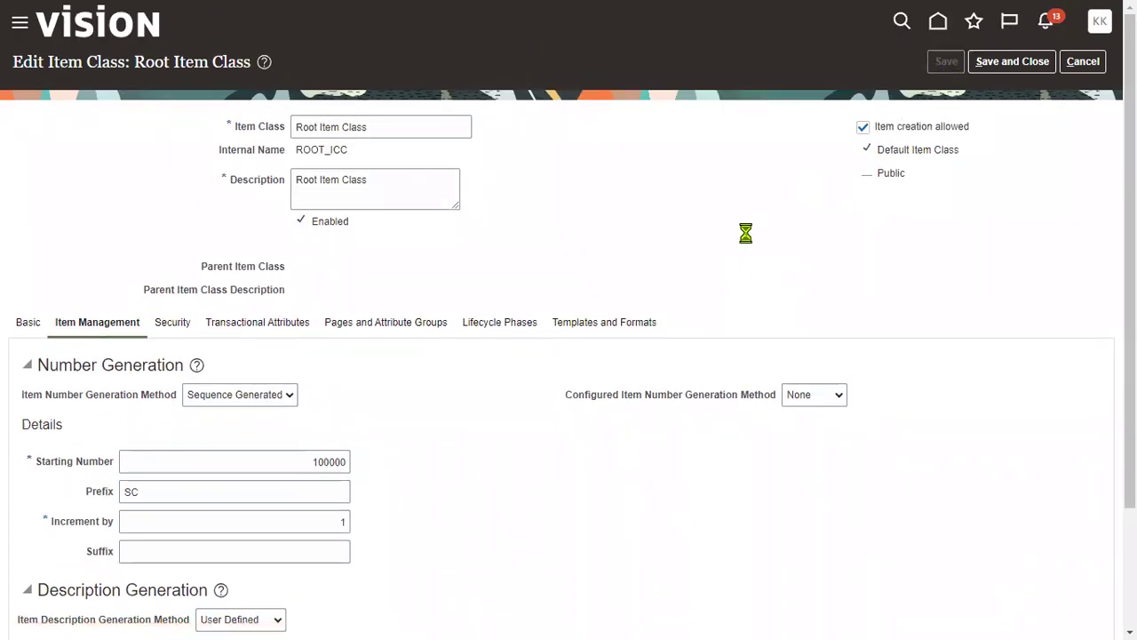
pyautogui.click(1012, 61)
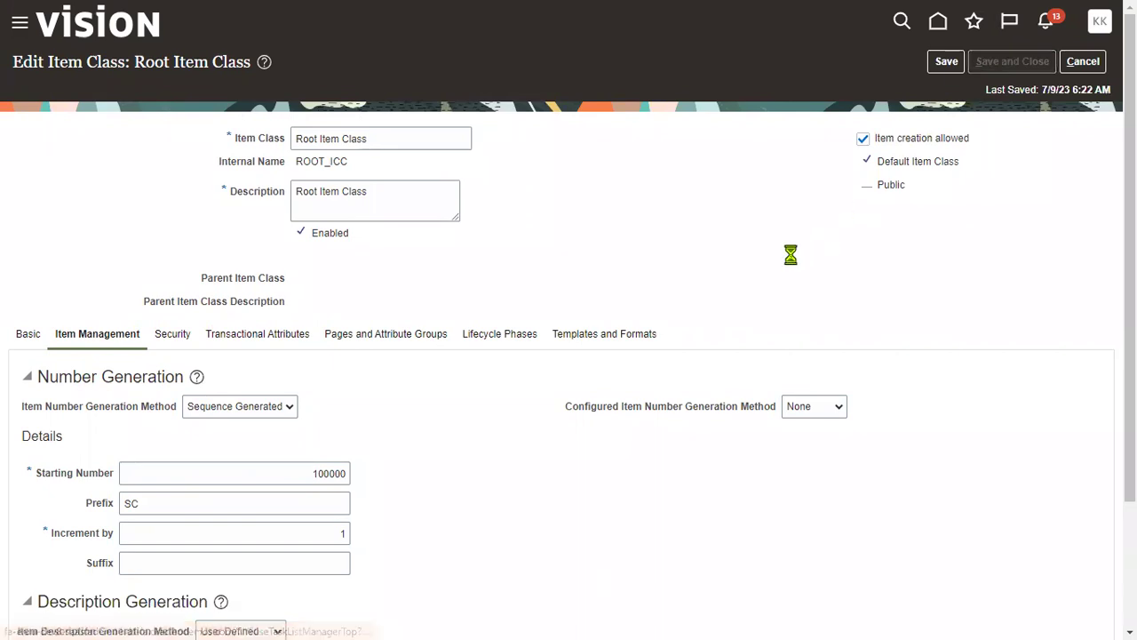
pyautogui.click(1086, 67)
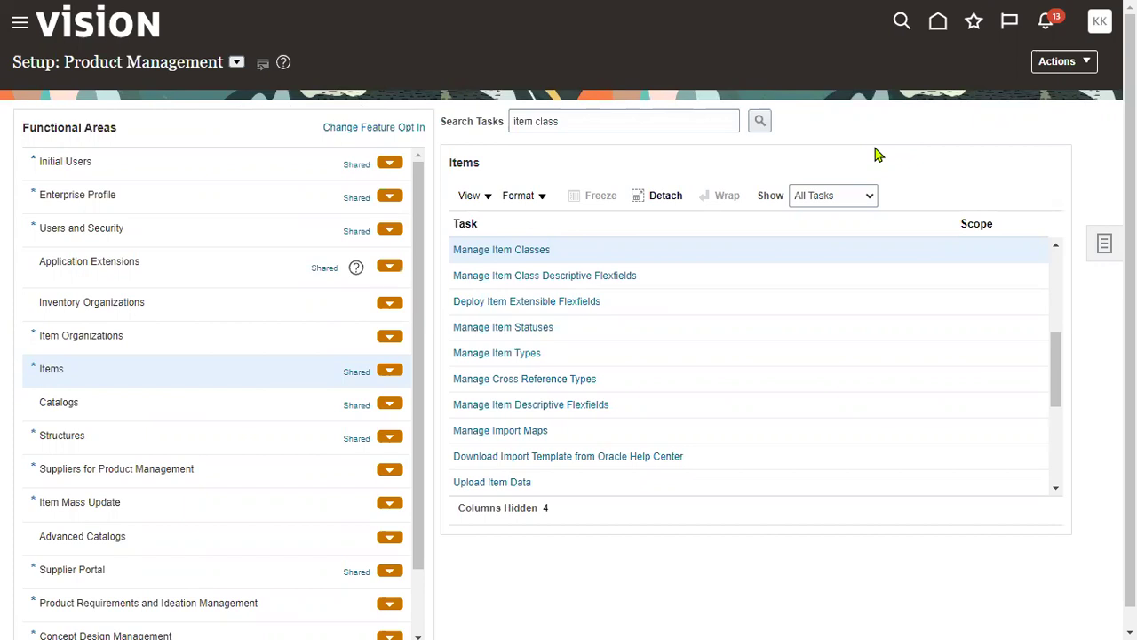
# Reopen SONY_ITEM_CLASS from the Manage Item Classes task and review its available item number generation methods.
pyautogui.click(522, 251)
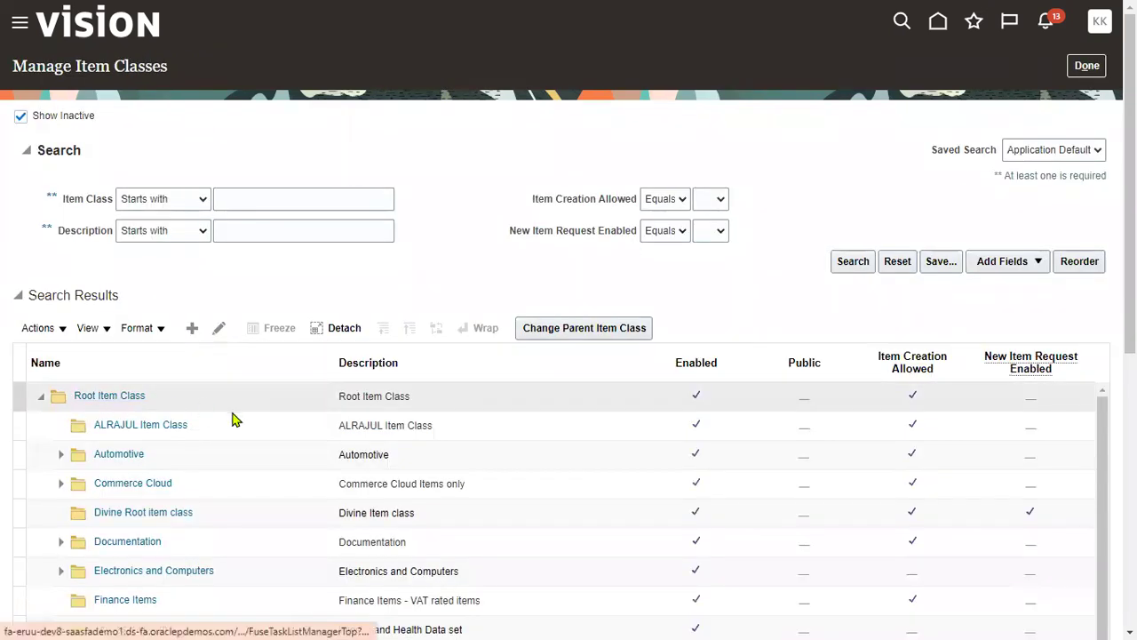
pyautogui.scroll(-10, 233, 418)
pyautogui.click(175, 337)
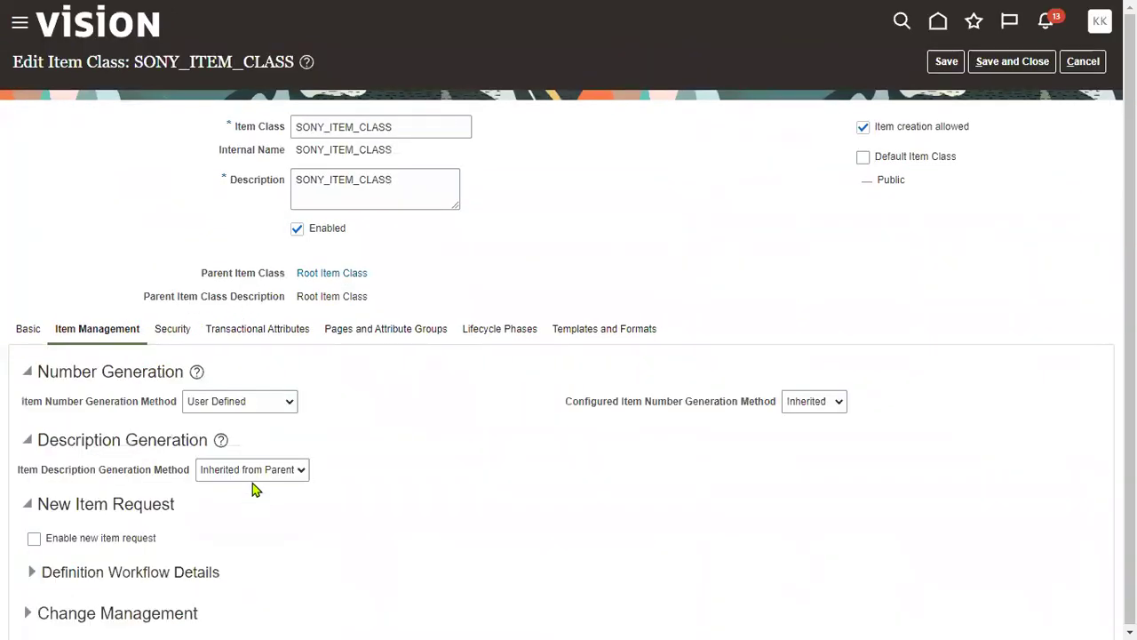
pyautogui.click(275, 401)
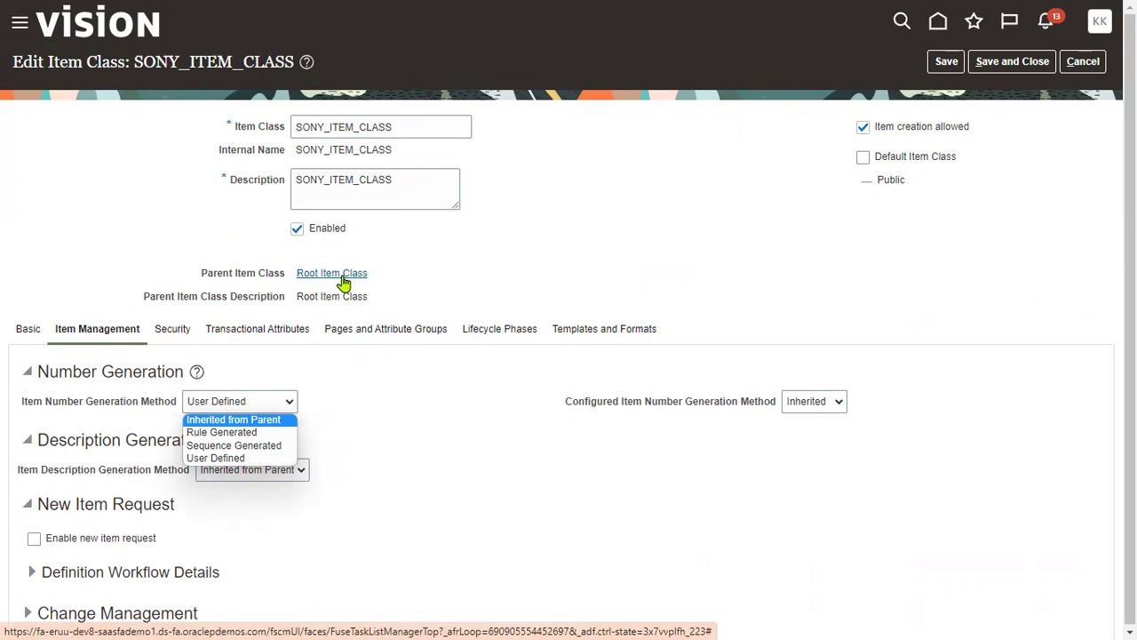
pyautogui.click(408, 124)
pyautogui.moveTo(409, 124); pyautogui.dragTo(275, 127)
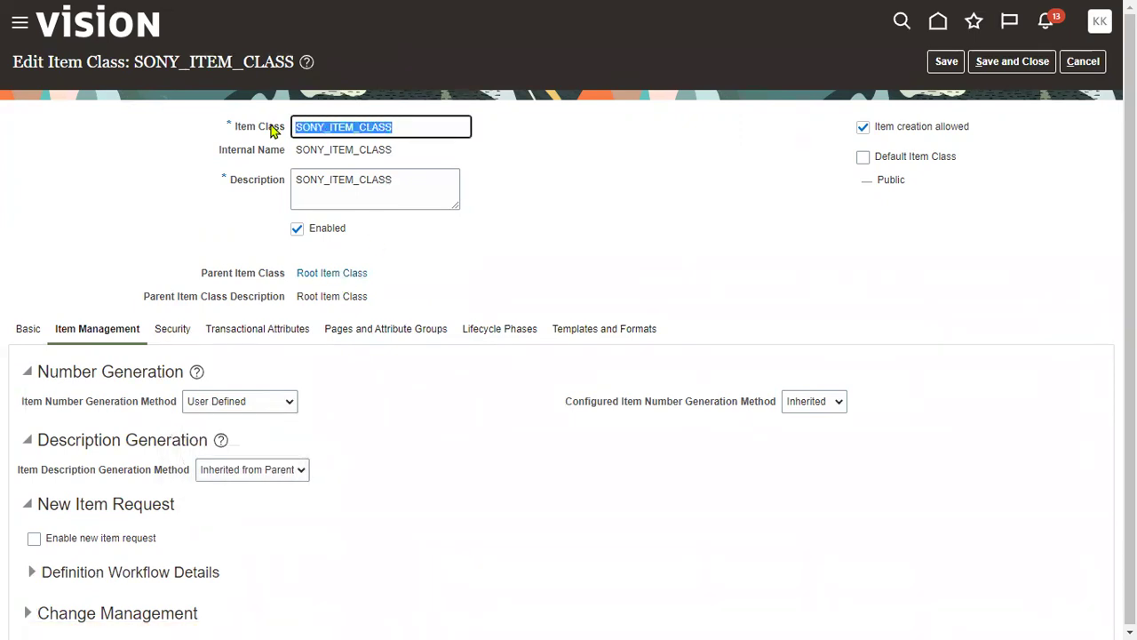
# Try the Sequence Generated item number method for SONY_ITEM_CLASS and discard the change.
pyautogui.click(290, 406)
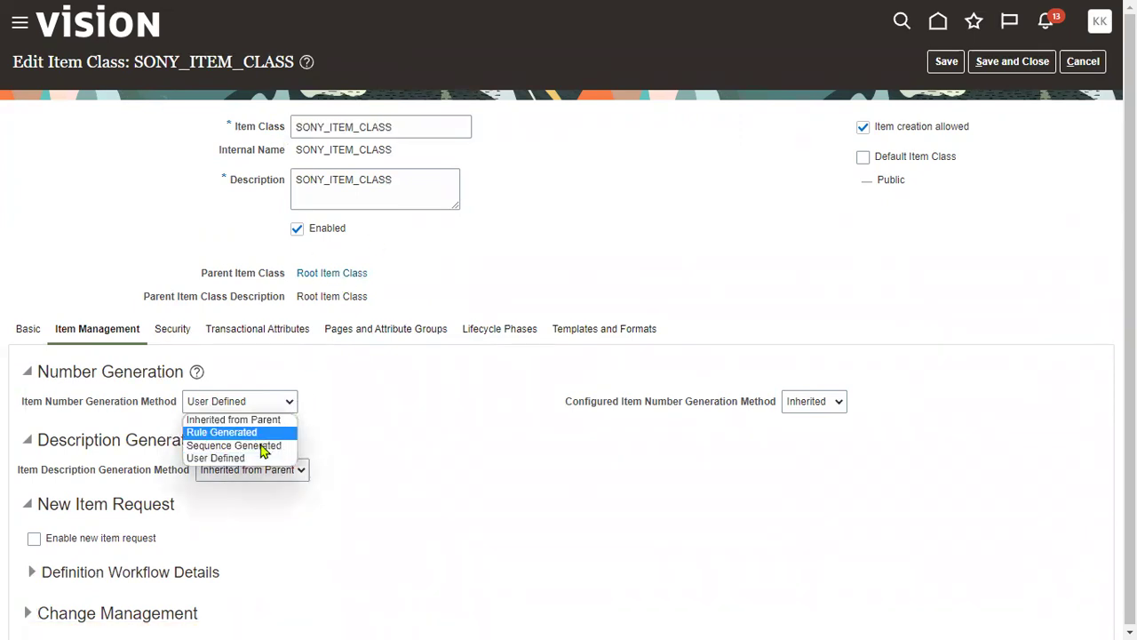
pyautogui.click(234, 445)
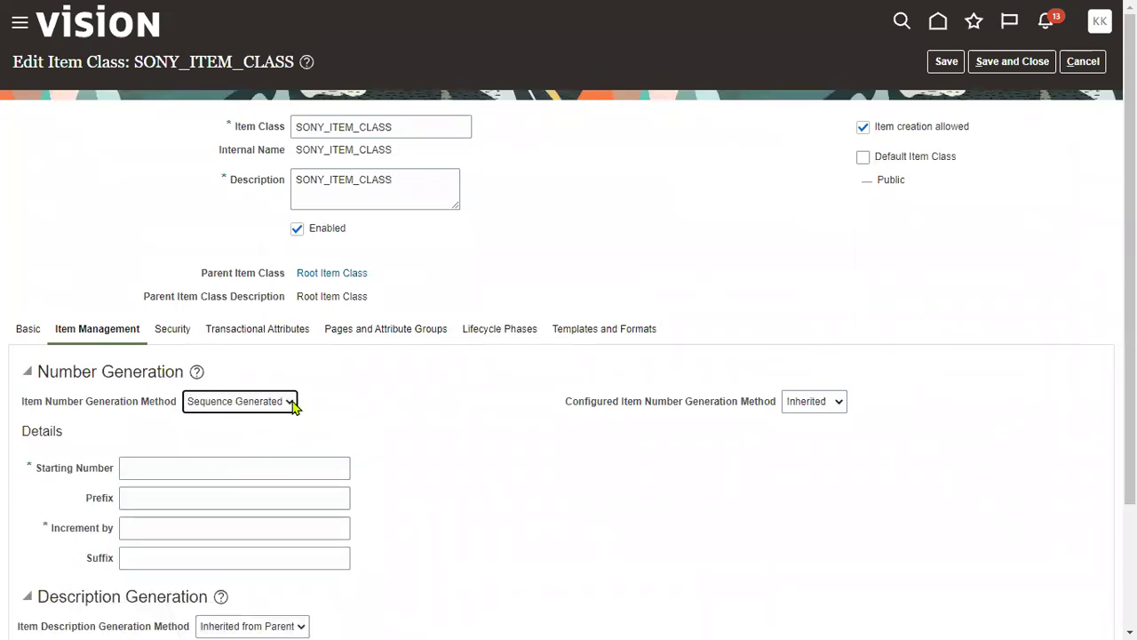
pyautogui.click(1083, 62)
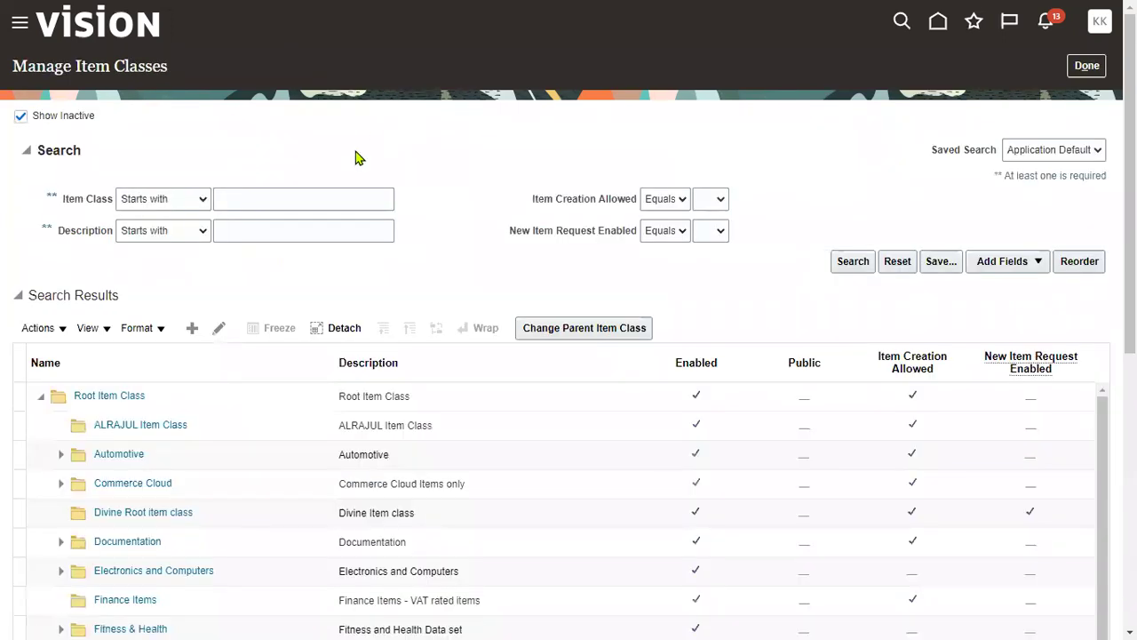
# Leave item class setup and start creating an item in Product Information Management.
pyautogui.click(1087, 65)
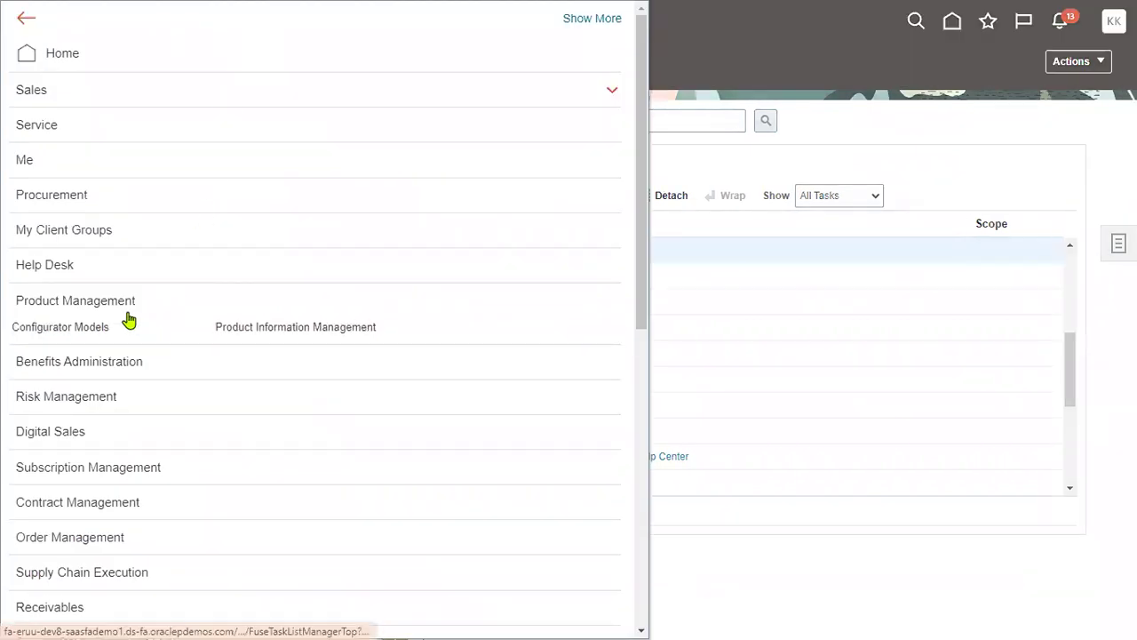
pyautogui.click(282, 332)
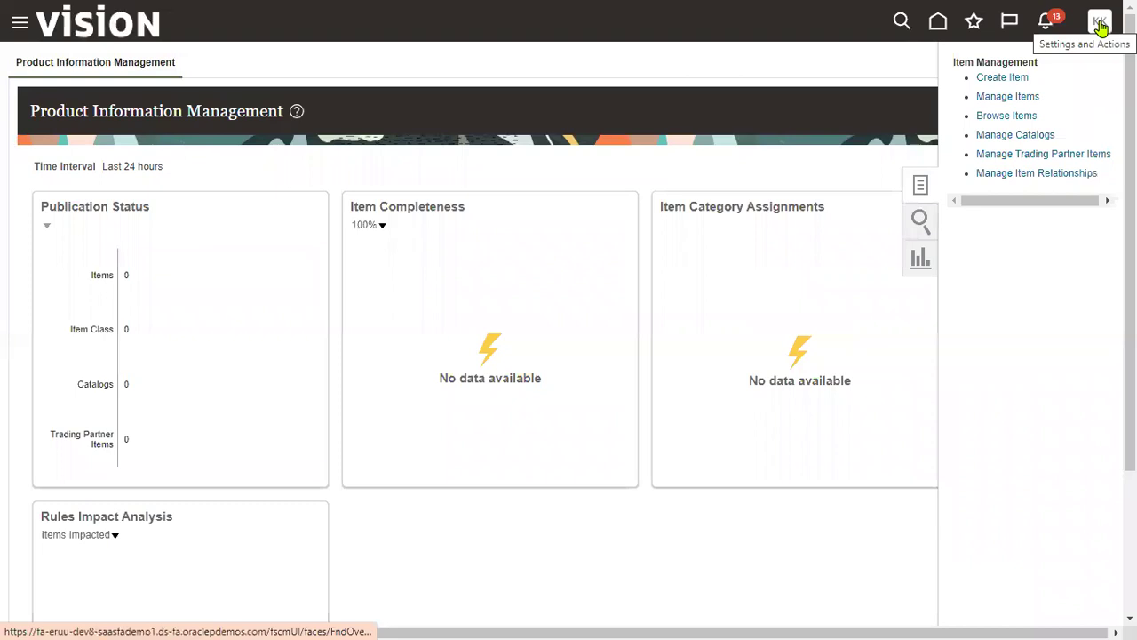
pyautogui.click(1004, 78)
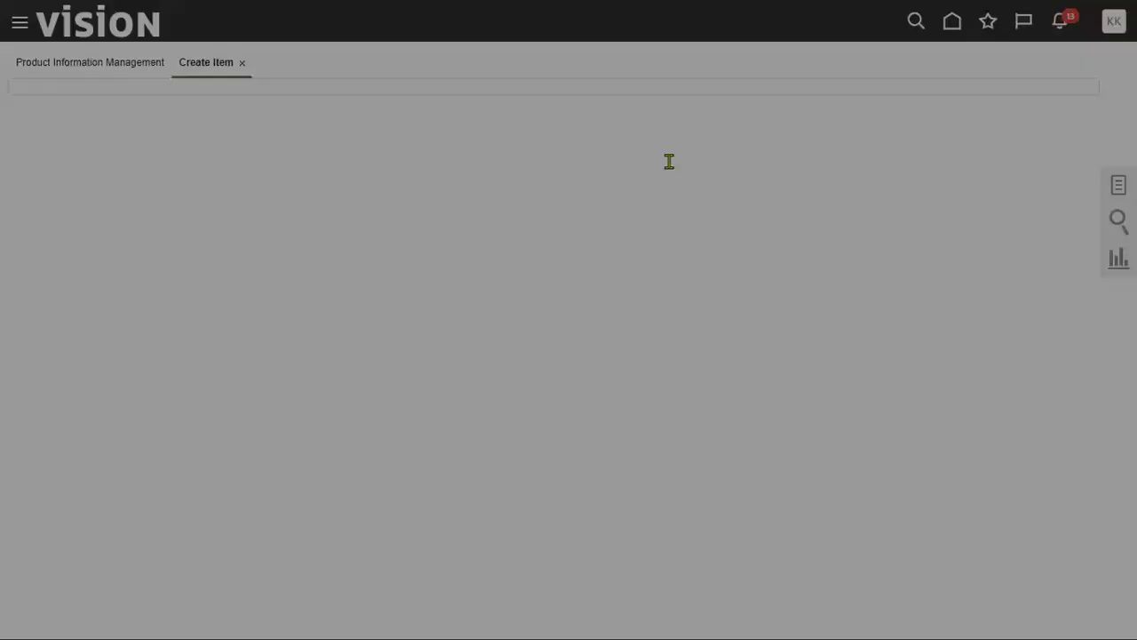
# Start a new item in organization SONY_MASTER_ORG with the item class SONY_ITEM_CLASS.
pyautogui.click(739, 151)
pyautogui.click(731, 177)
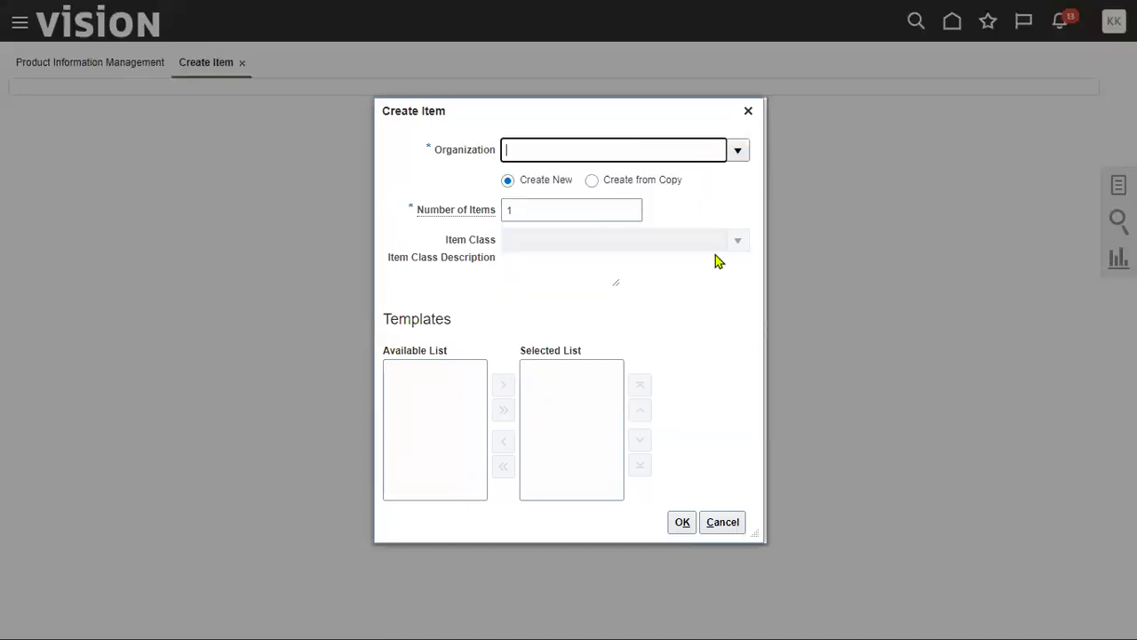
pyautogui.click(744, 240)
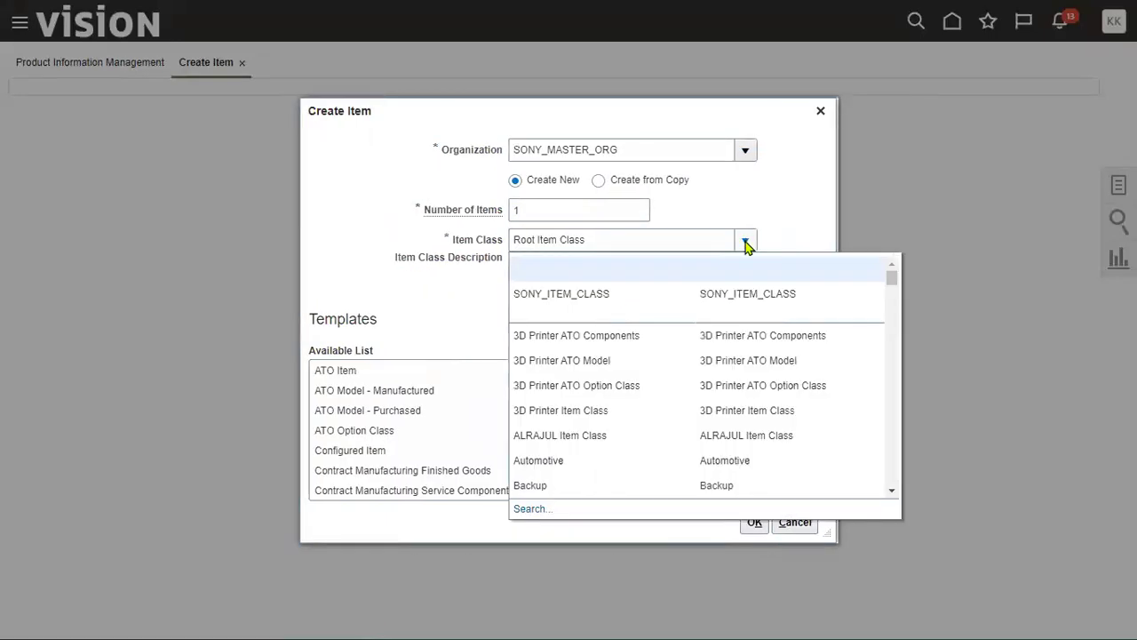
pyautogui.click(720, 293)
pyautogui.click(749, 525)
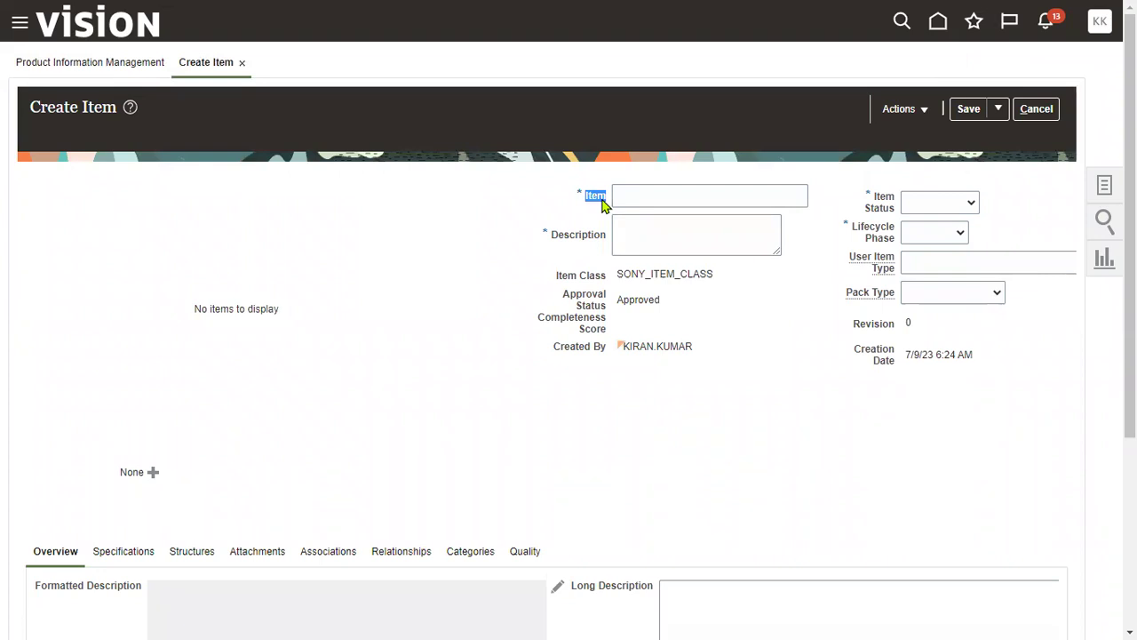
# Enter SONY_MONITERS as both the item number and the description, and set the item status to Active.
pyautogui.moveTo(551, 237); pyautogui.dragTo(608, 237)
pyautogui.click(696, 194)
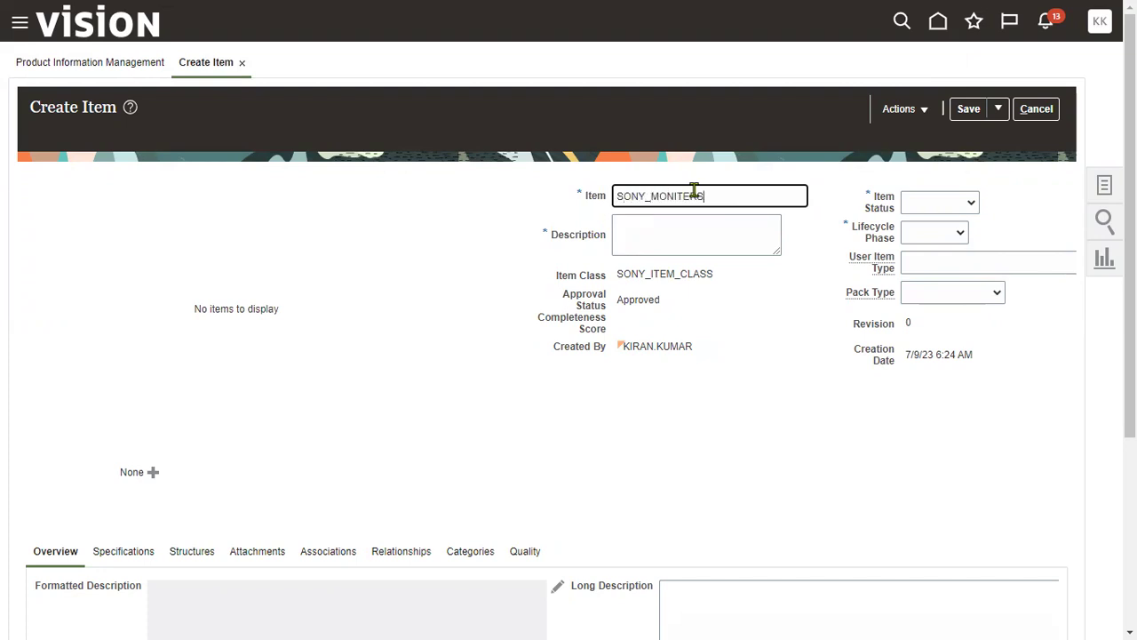
pyautogui.doubleClick(695, 194)
pyautogui.hotkey('ctrl', 'c')
pyautogui.press('Tab')
pyautogui.hotkey('ctrl', 'v')
pyautogui.press('Tab')
pyautogui.press('Tab')
pyautogui.press('Tab')
pyautogui.press('a')
pyautogui.press('Tab')
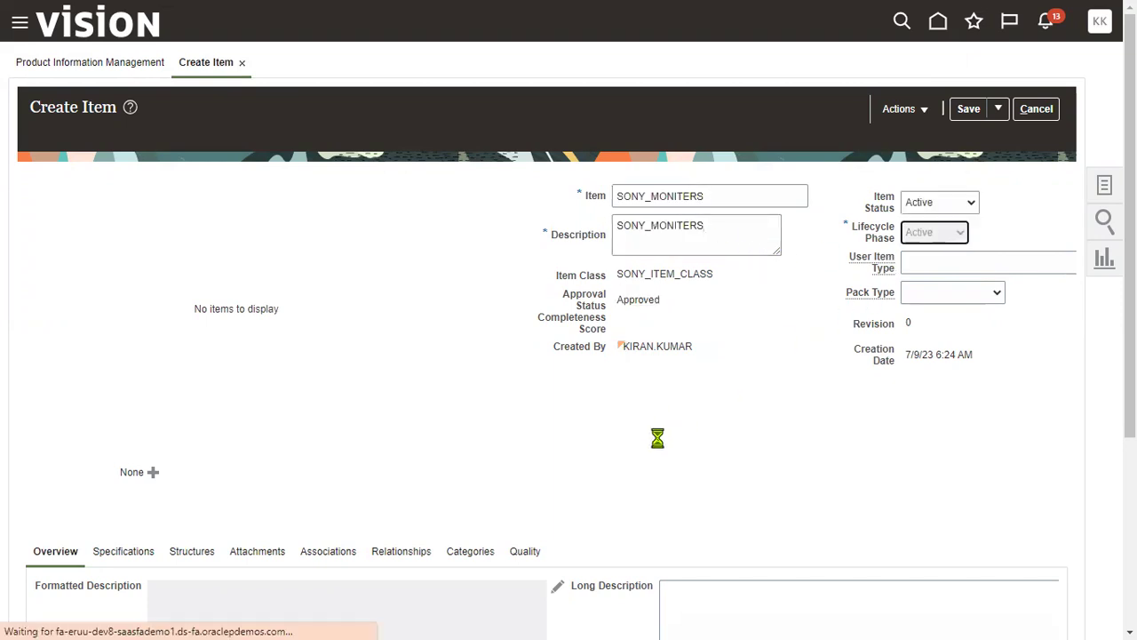
# Set the item's primary unit of measure to Ea.
pyautogui.scroll(-3, 311, 478)
pyautogui.click(284, 458)
pyautogui.write('Ea')
pyautogui.press('Tab')
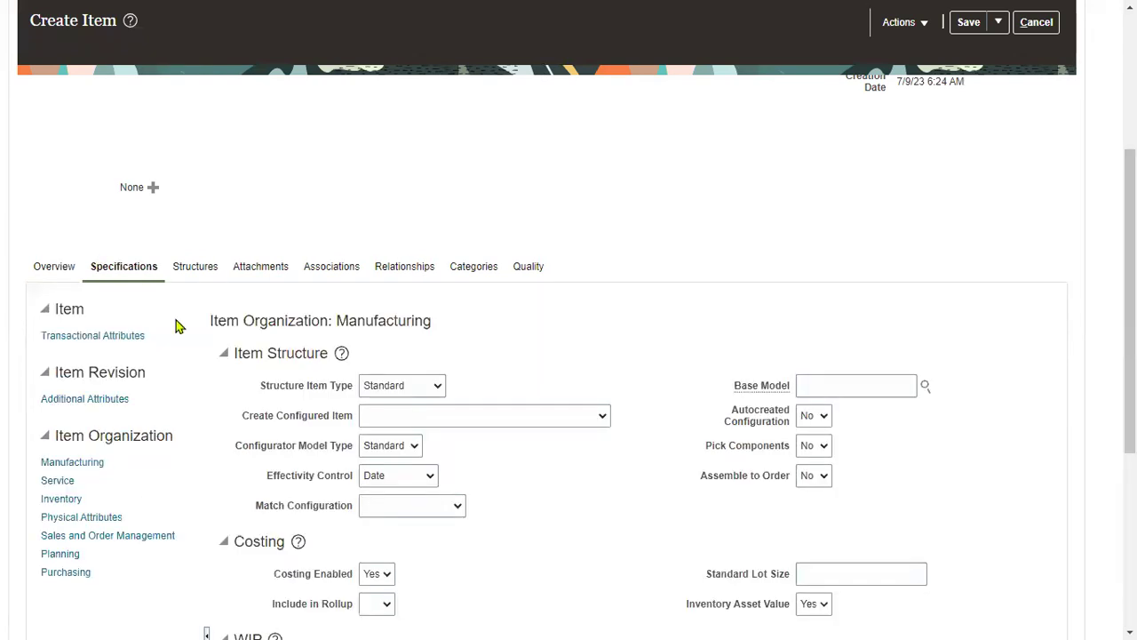
# Set Inventory Item to Yes in the item's Inventory specifications.
pyautogui.scroll(-2, 106, 493)
pyautogui.click(70, 334)
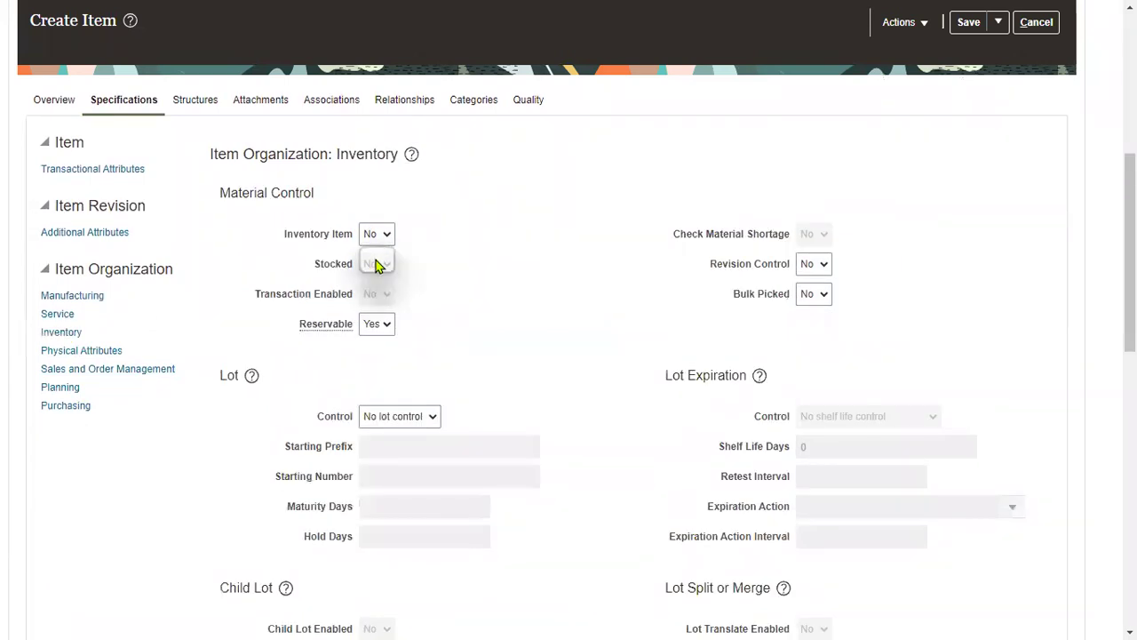
pyautogui.click(380, 264)
pyautogui.click(377, 266)
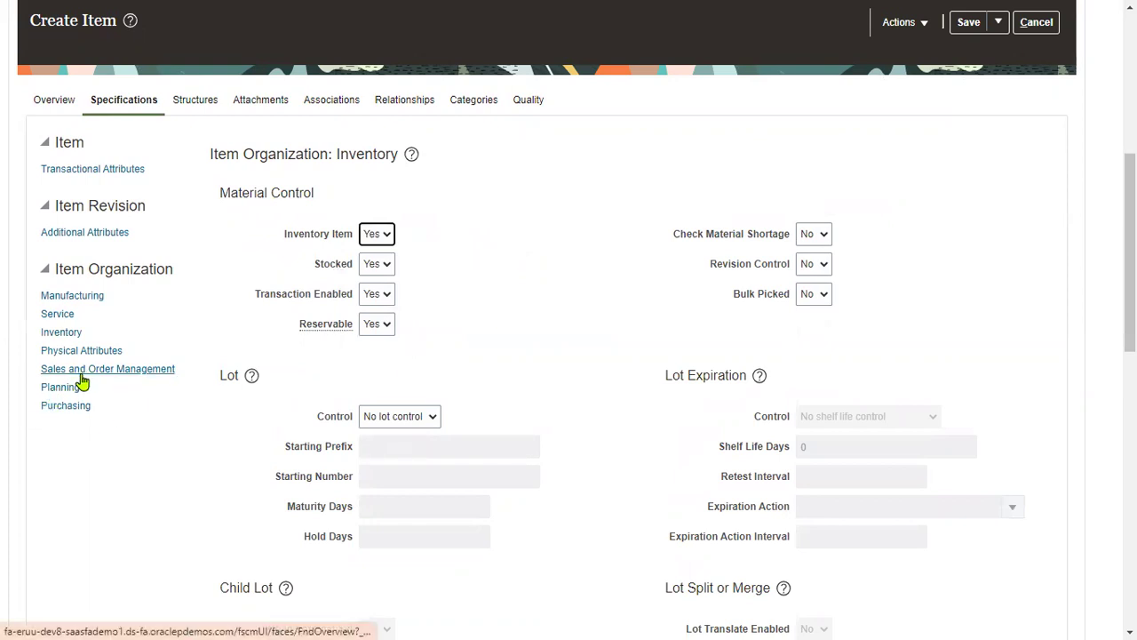
# Set Purchased to Yes and the purchase price to 10 USD in the item's Purchasing specifications.
pyautogui.click(73, 405)
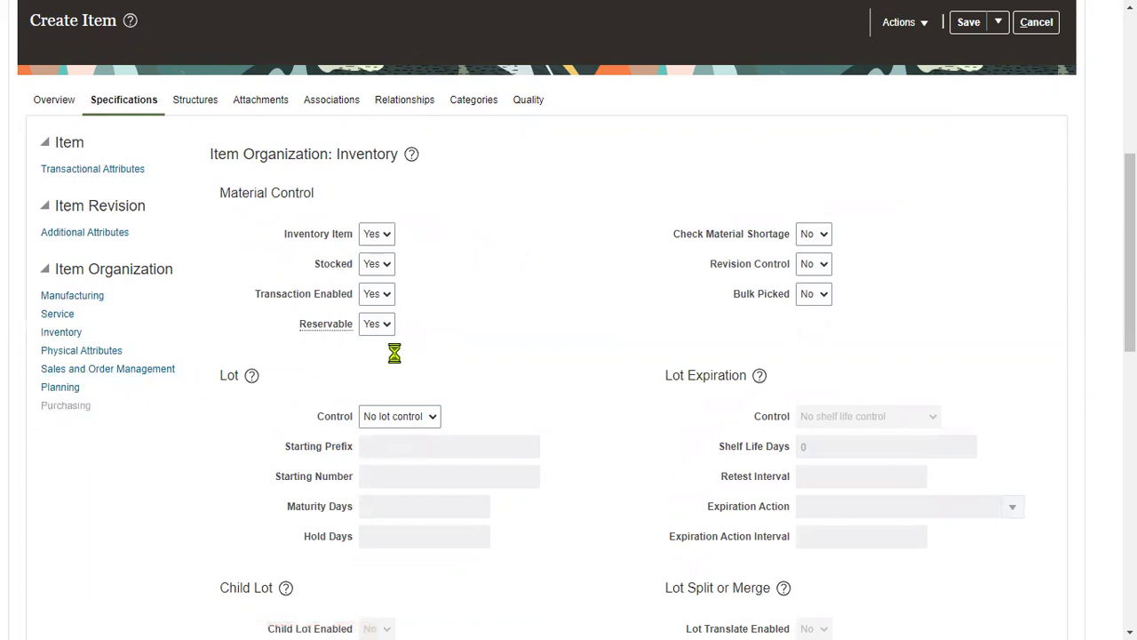
pyautogui.click(391, 230)
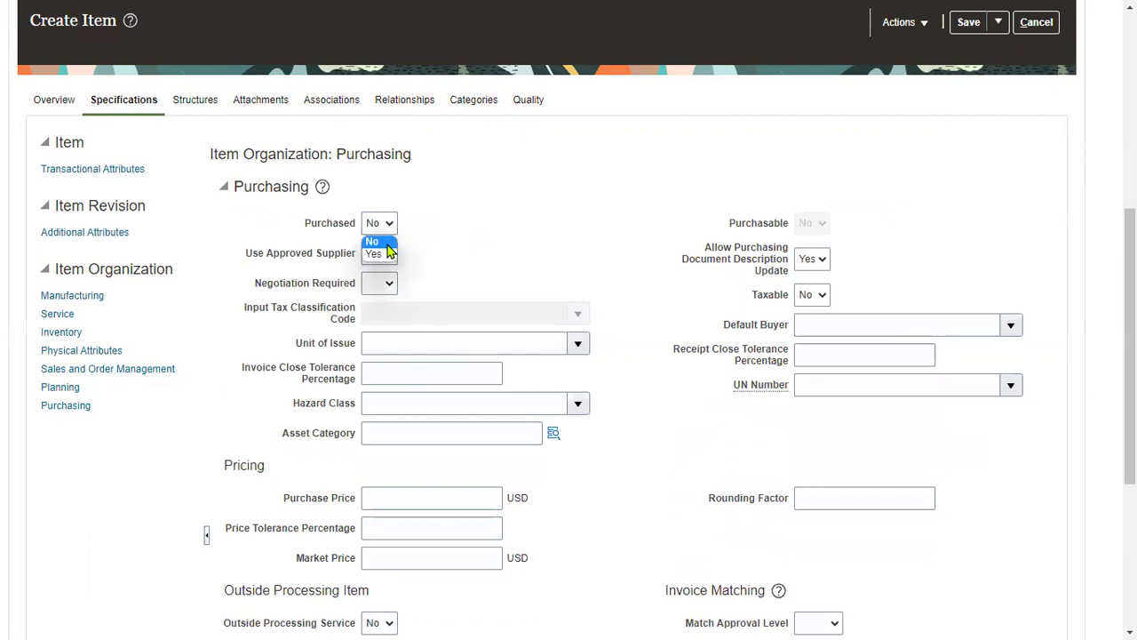
pyautogui.click(387, 253)
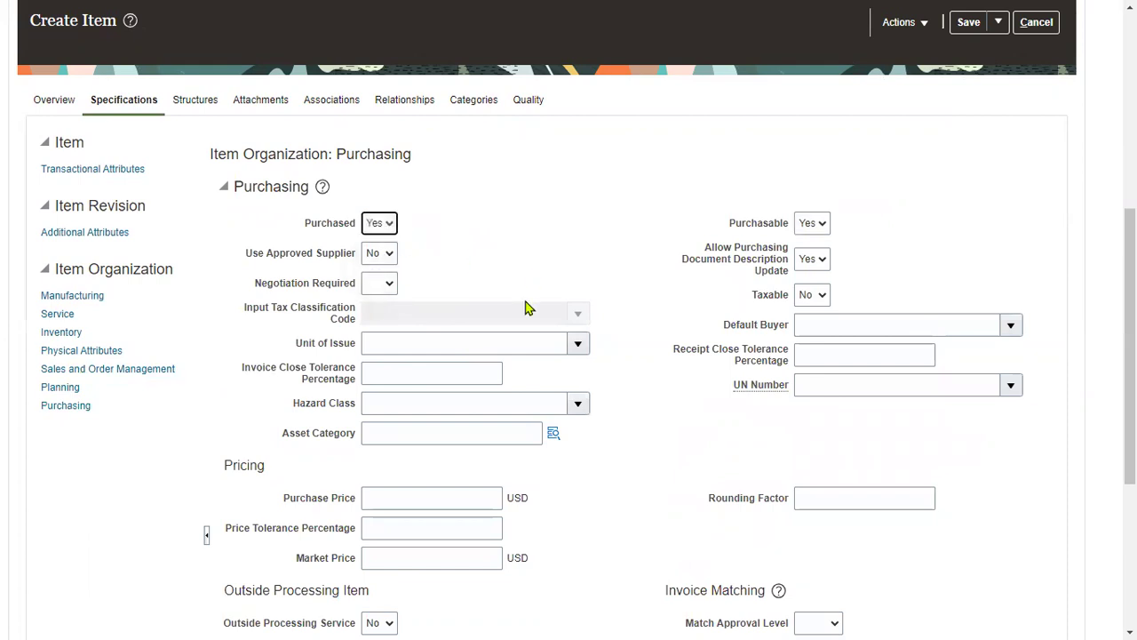
pyautogui.scroll(-3, 497, 432)
pyautogui.click(425, 247)
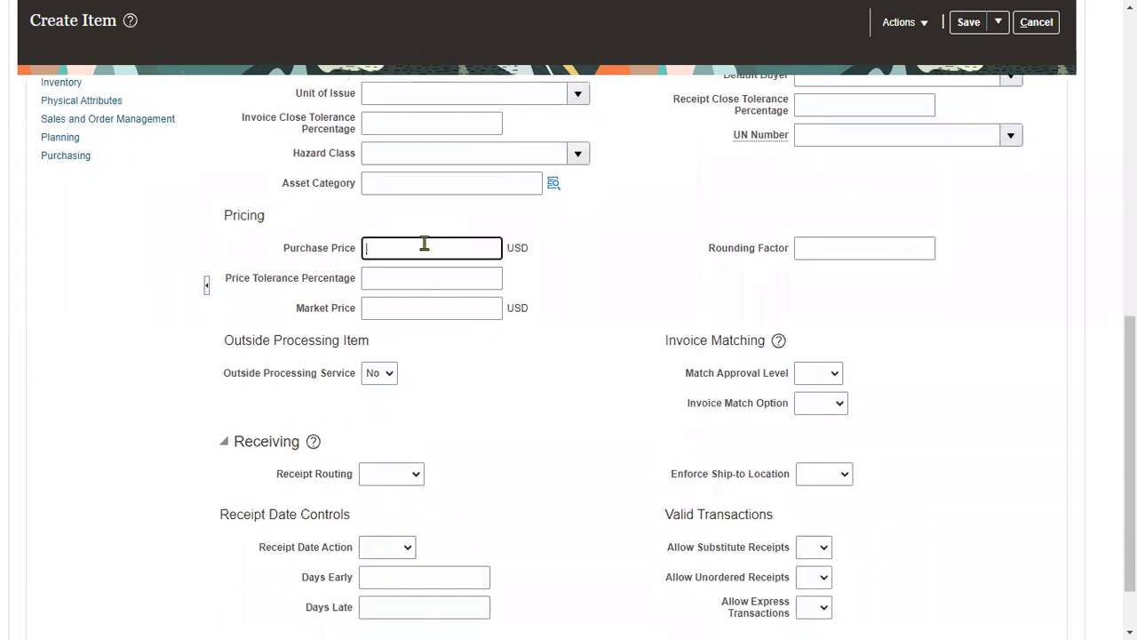
pyautogui.write('10')
pyautogui.click(569, 327)
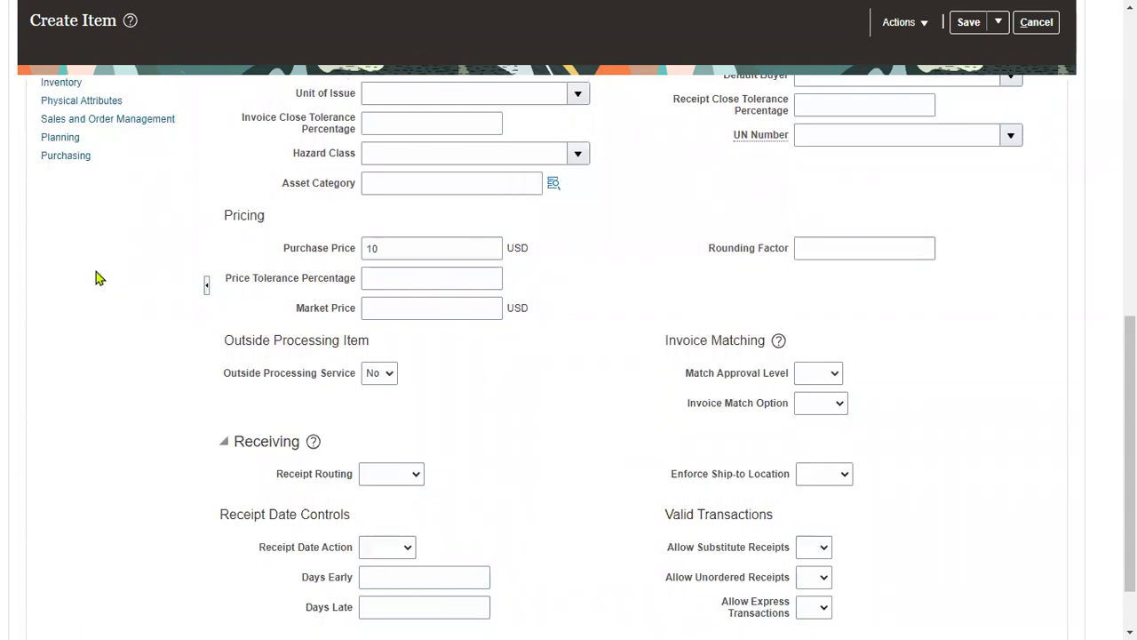
# Check the Orderable on the Web setting in the item's Sales and Order Management specifications.
pyautogui.scroll(1, 98, 279)
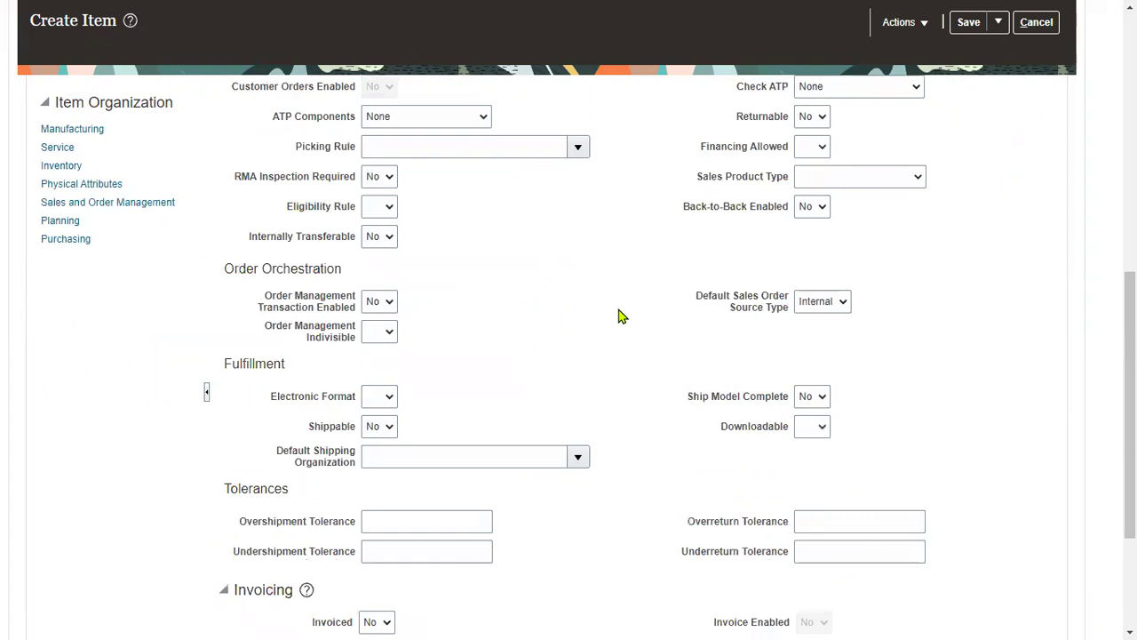
pyautogui.scroll(-2, 622, 317)
pyautogui.moveTo(688, 577); pyautogui.dragTo(789, 577)
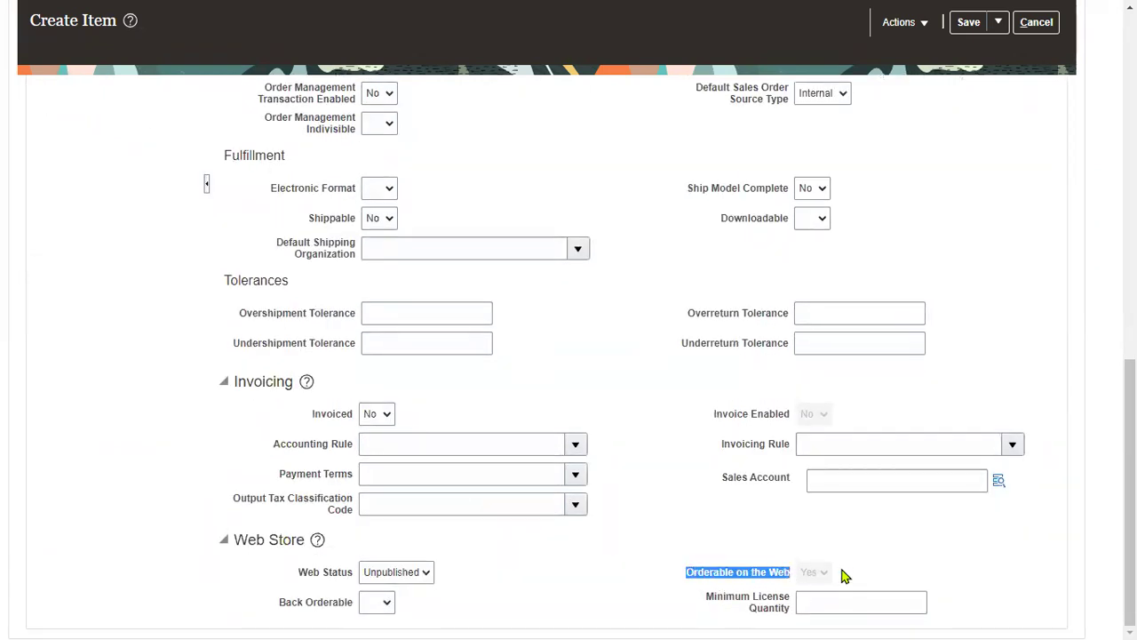
# Try to save the new item and read the messages returned for it.
pyautogui.scroll(10, 769, 287)
pyautogui.click(967, 109)
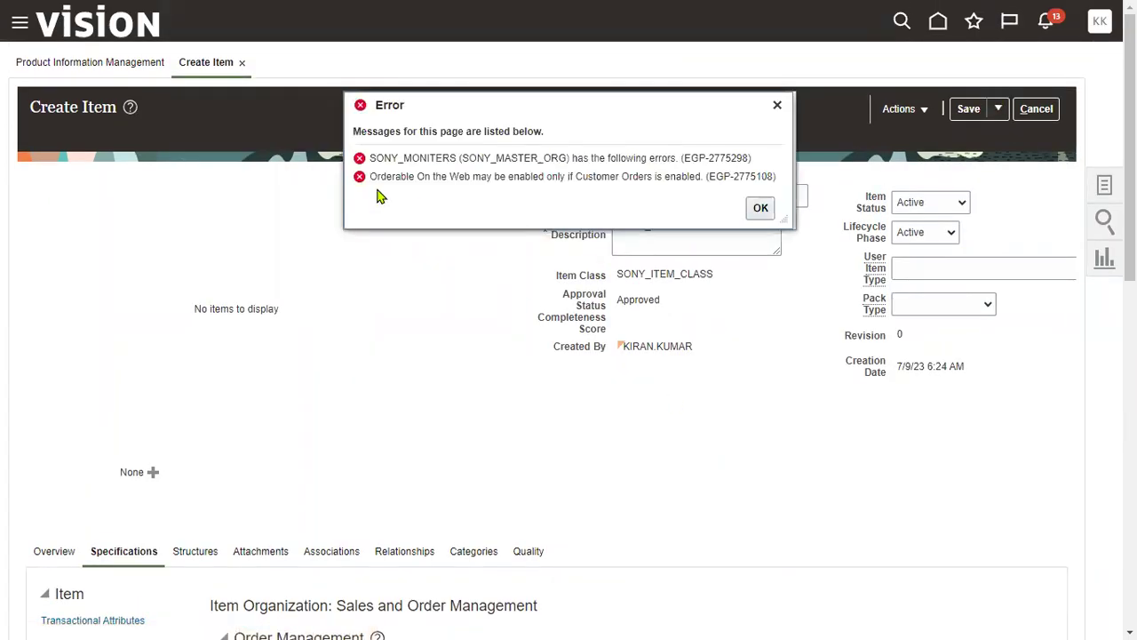
pyautogui.moveTo(370, 159); pyautogui.dragTo(458, 158)
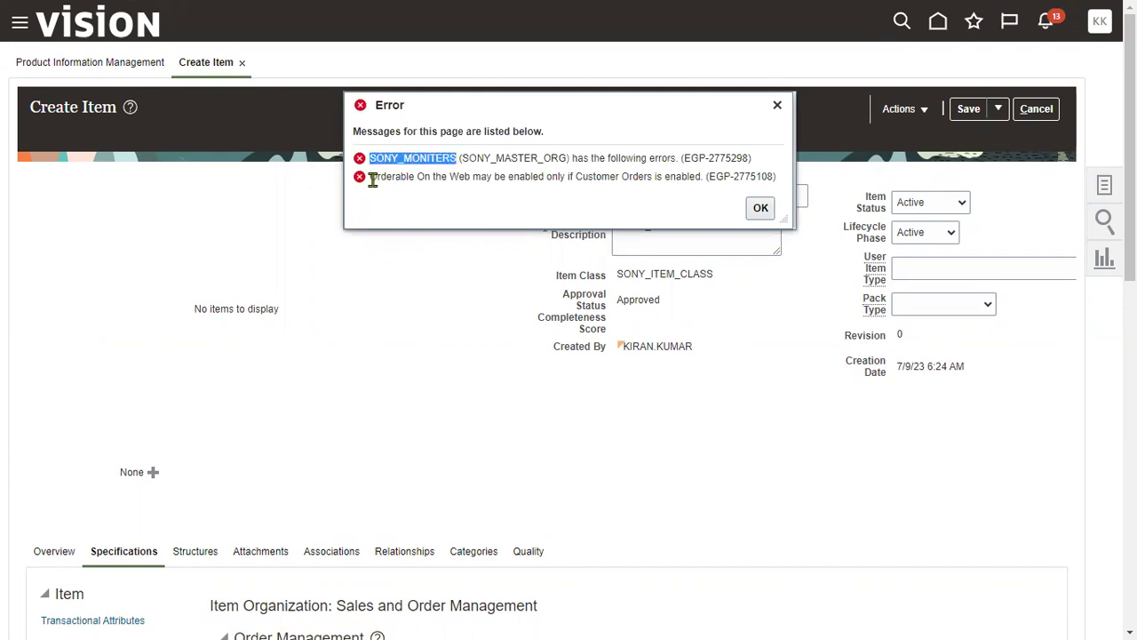
pyautogui.moveTo(370, 177); pyautogui.dragTo(733, 175)
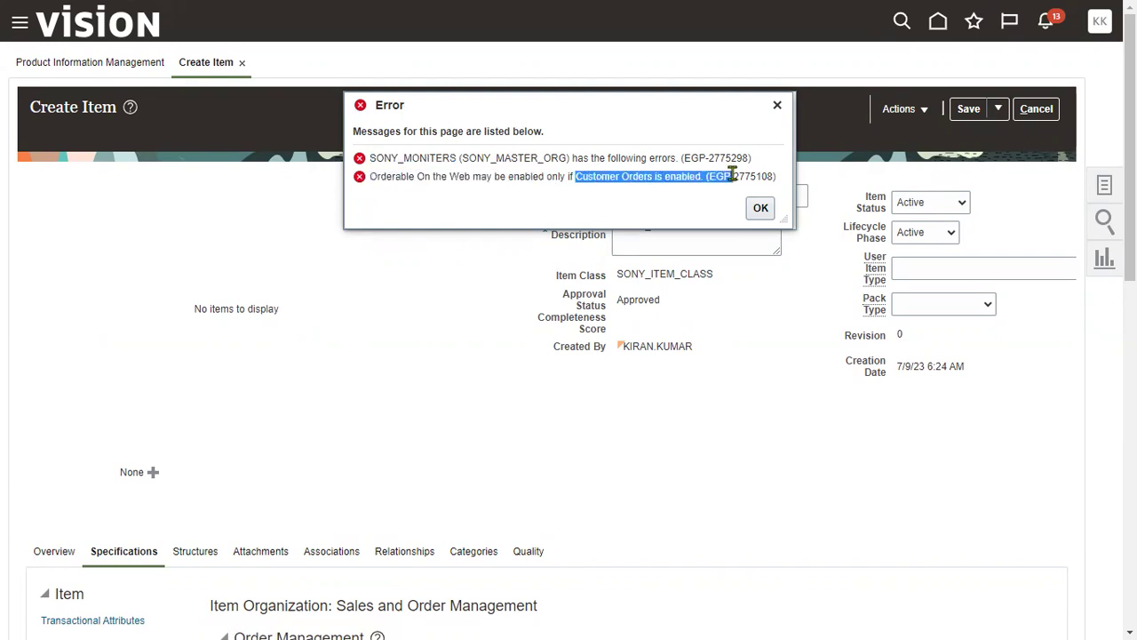
pyautogui.click(668, 43)
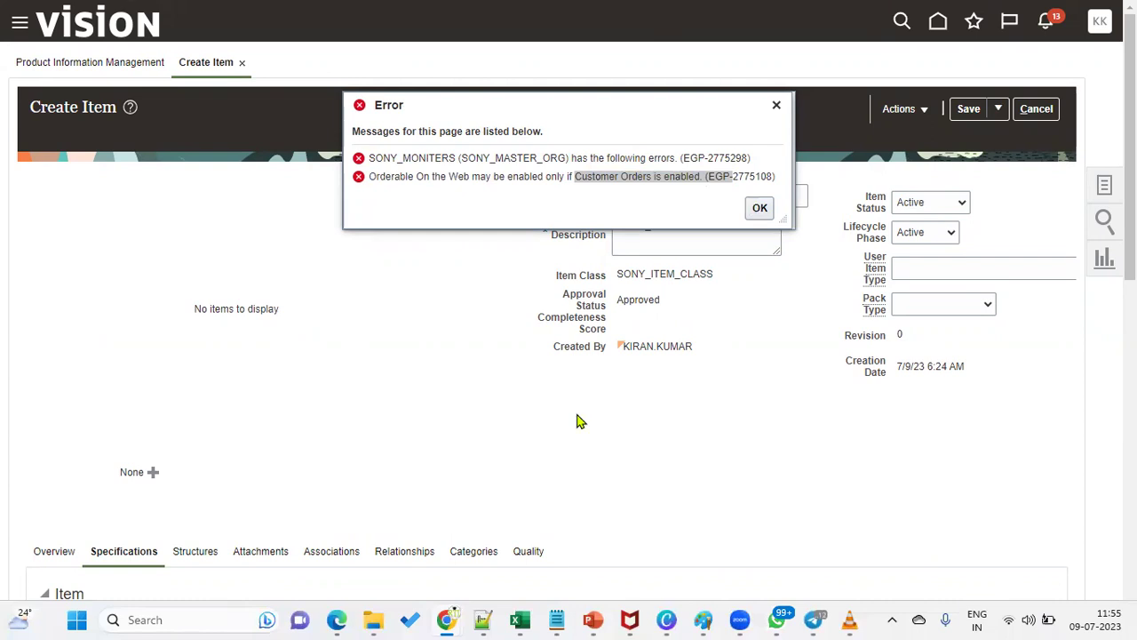
# Set Customer Ordered to Yes in the Sales and Order Management specifications and save the item.
pyautogui.scroll(-10, 578, 421)
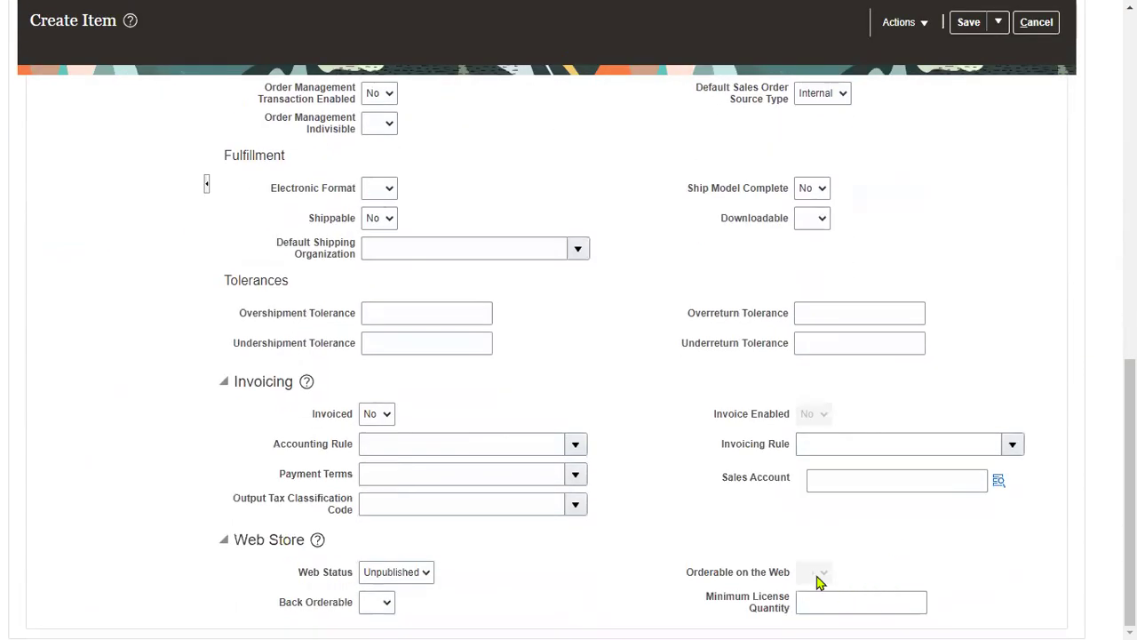
pyautogui.scroll(10, 622, 394)
pyautogui.scroll(-1, 568, 421)
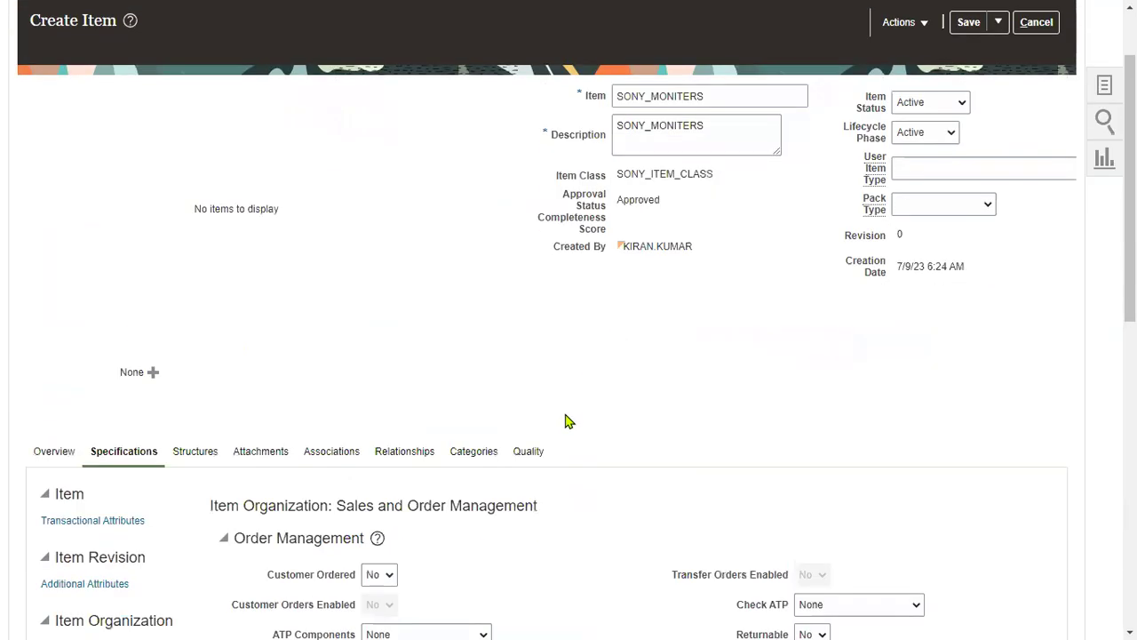
pyautogui.scroll(-3, 568, 421)
pyautogui.click(384, 346)
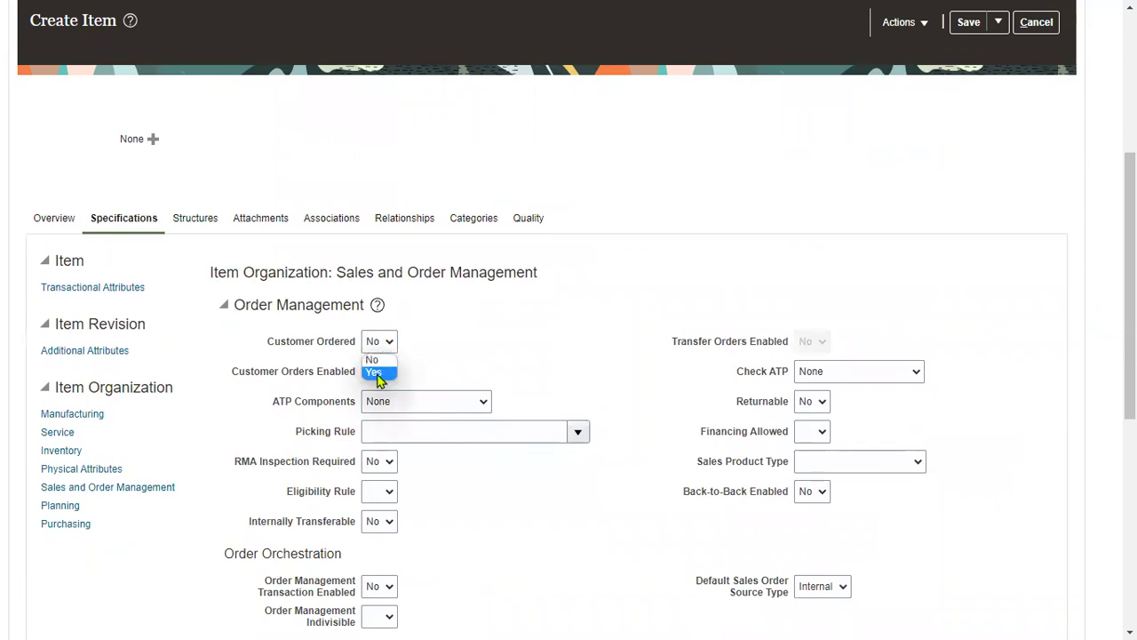
pyautogui.click(375, 373)
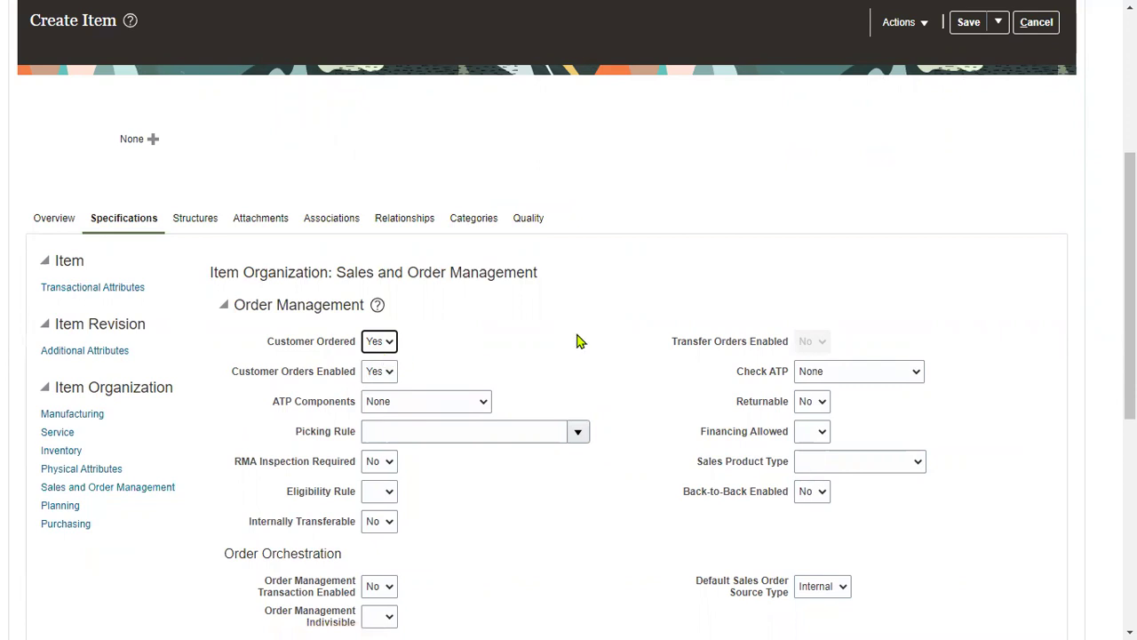
pyautogui.scroll(4, 774, 320)
pyautogui.click(971, 109)
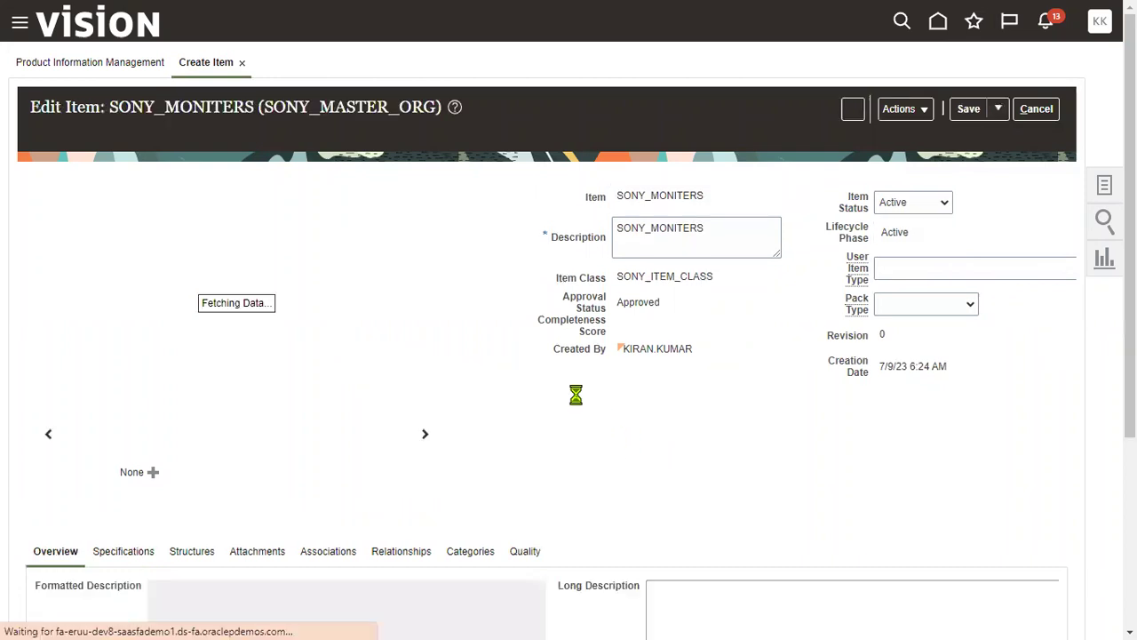
# Search the organizations for SONY and associate SONY_INV_ORG with the saved item.
pyautogui.scroll(-2, 575, 395)
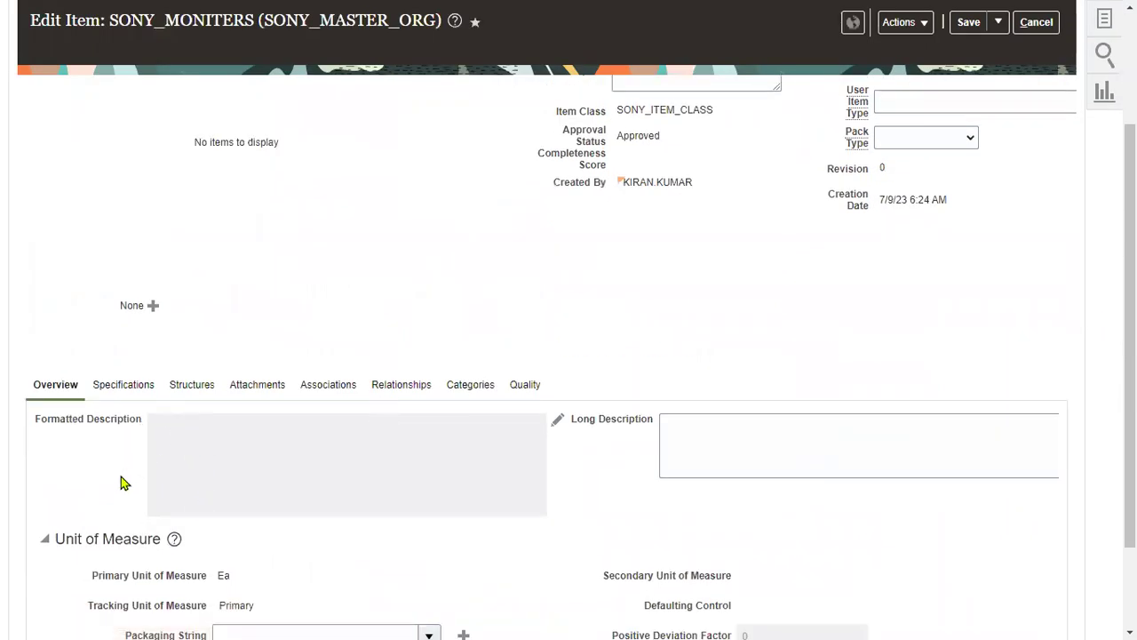
pyautogui.scroll(-1, 121, 476)
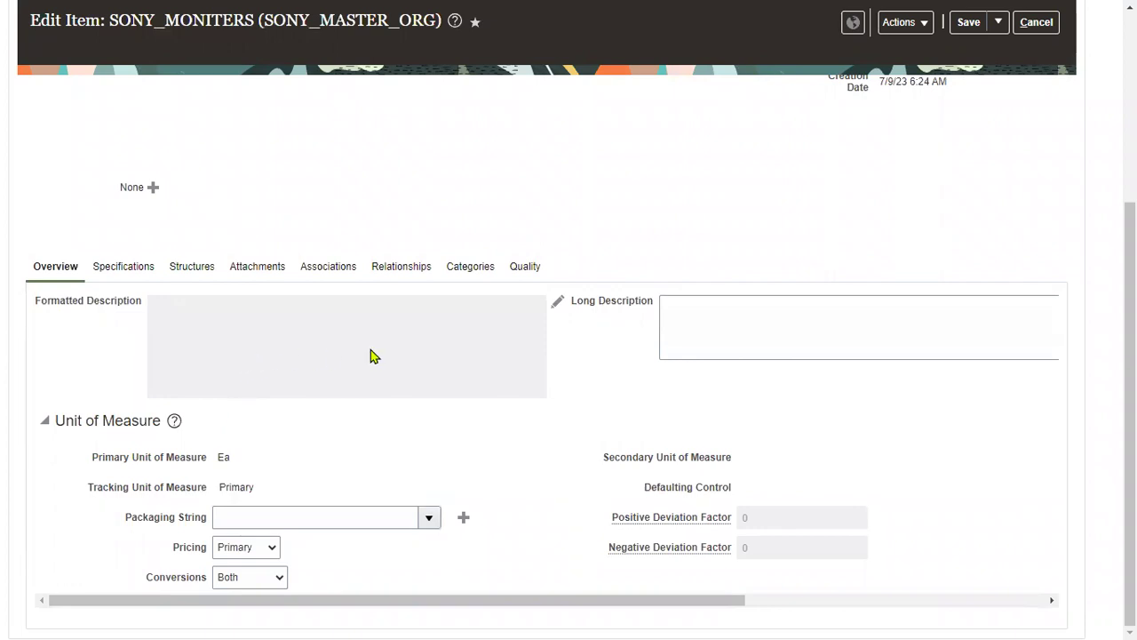
pyautogui.click(349, 267)
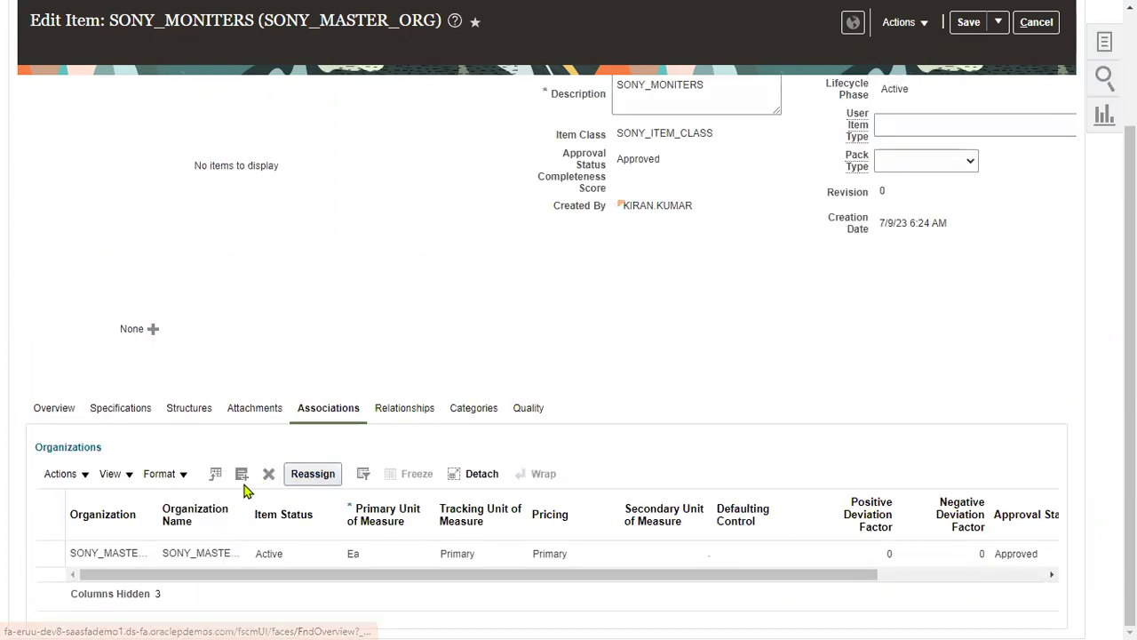
pyautogui.click(240, 474)
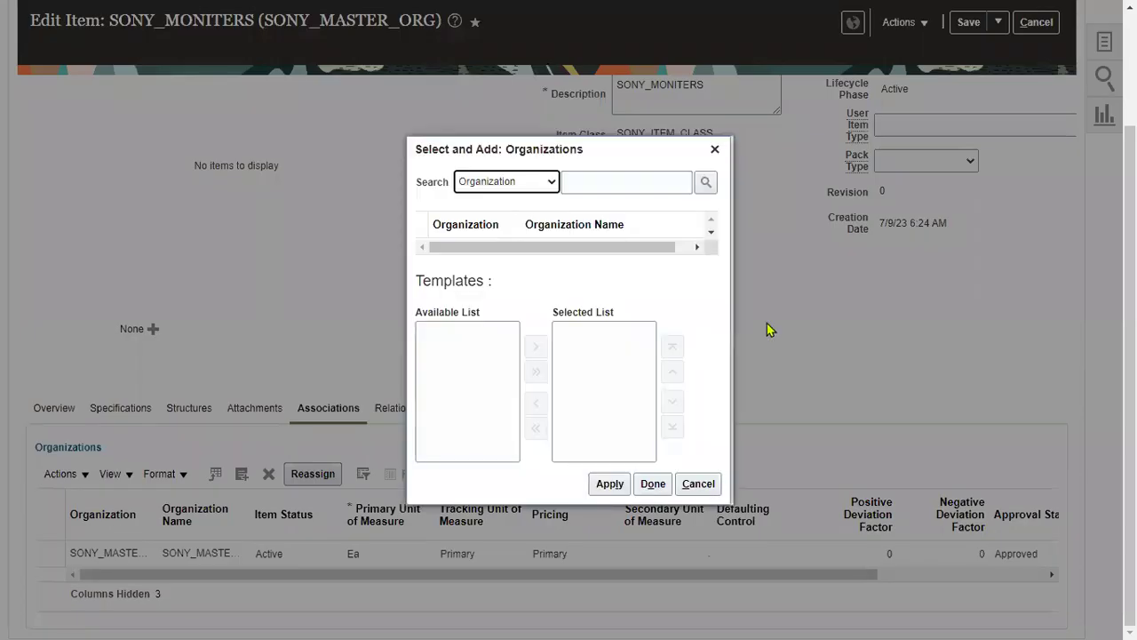
pyautogui.click(625, 187)
pyautogui.write('SONY')
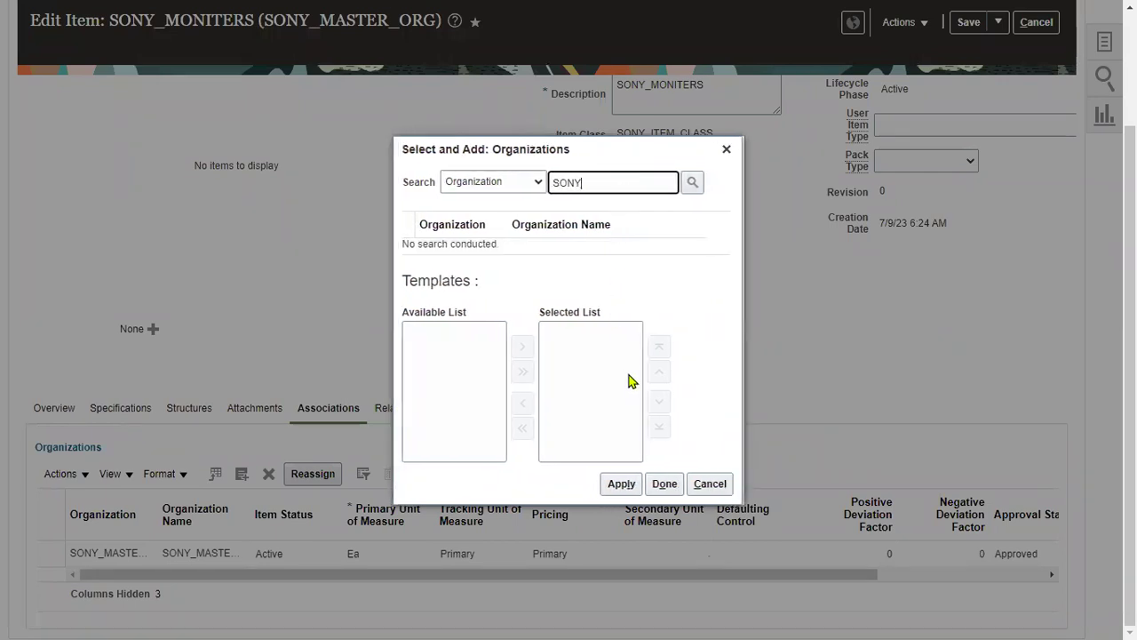
pyautogui.click(692, 184)
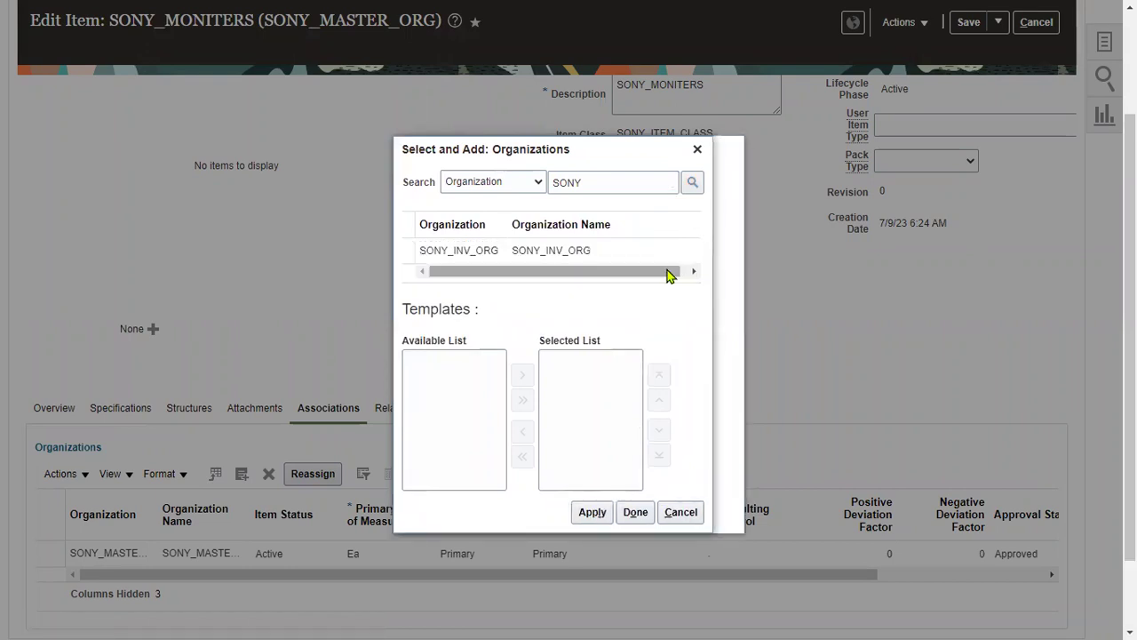
pyautogui.click(667, 251)
pyautogui.click(866, 498)
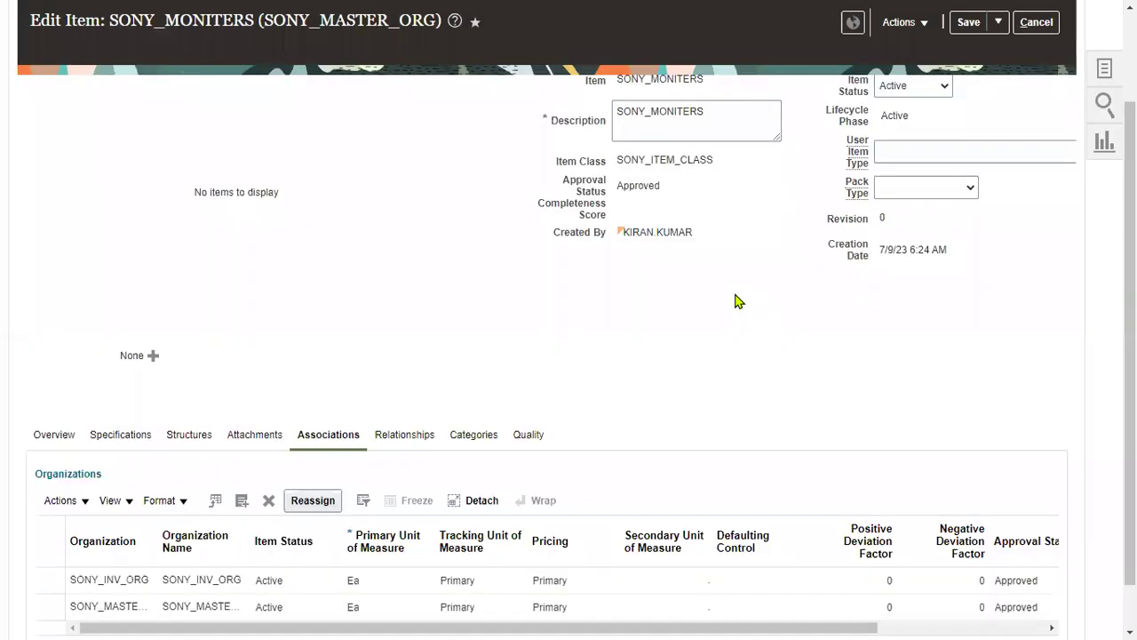
# Save the item with its organization association and close it.
pyautogui.scroll(1, 741, 356)
pyautogui.click(969, 110)
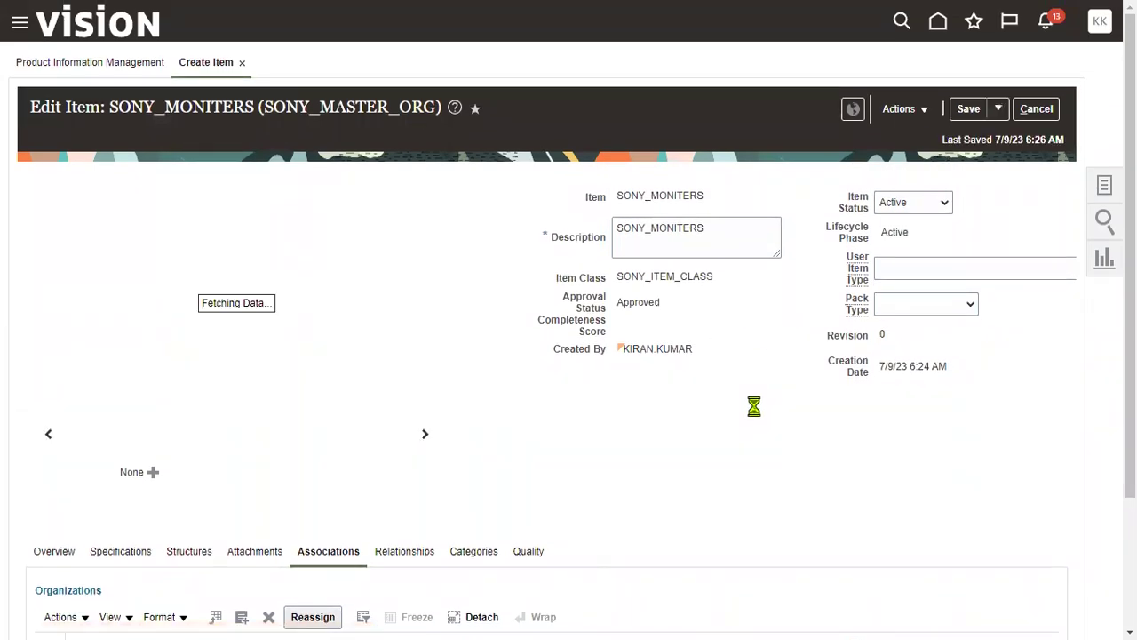
pyautogui.click(998, 108)
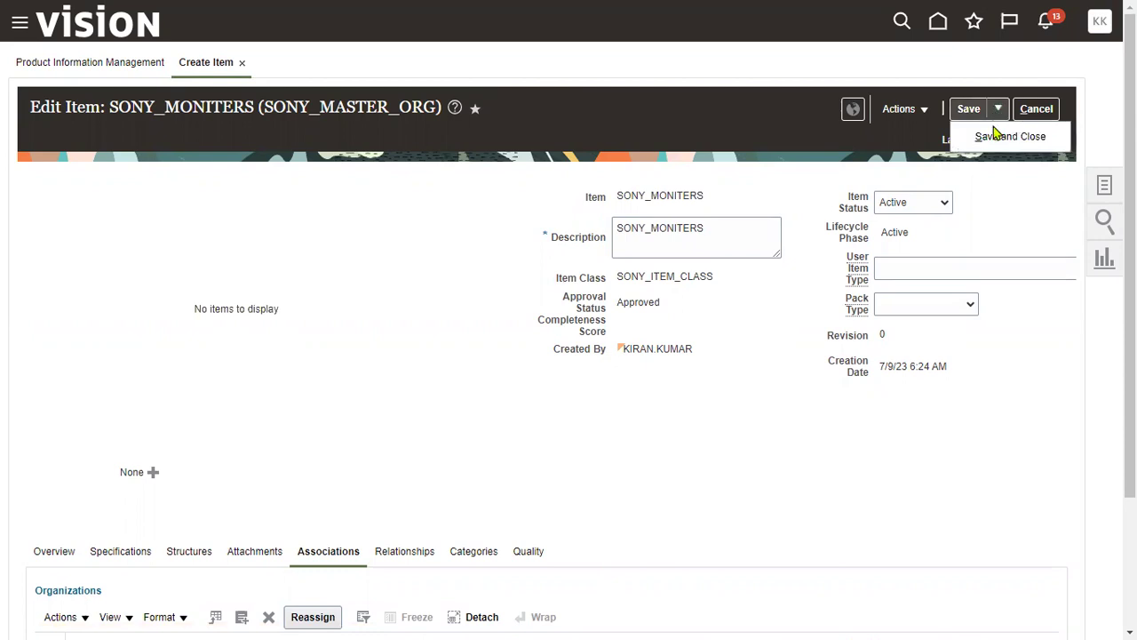
pyautogui.click(1004, 135)
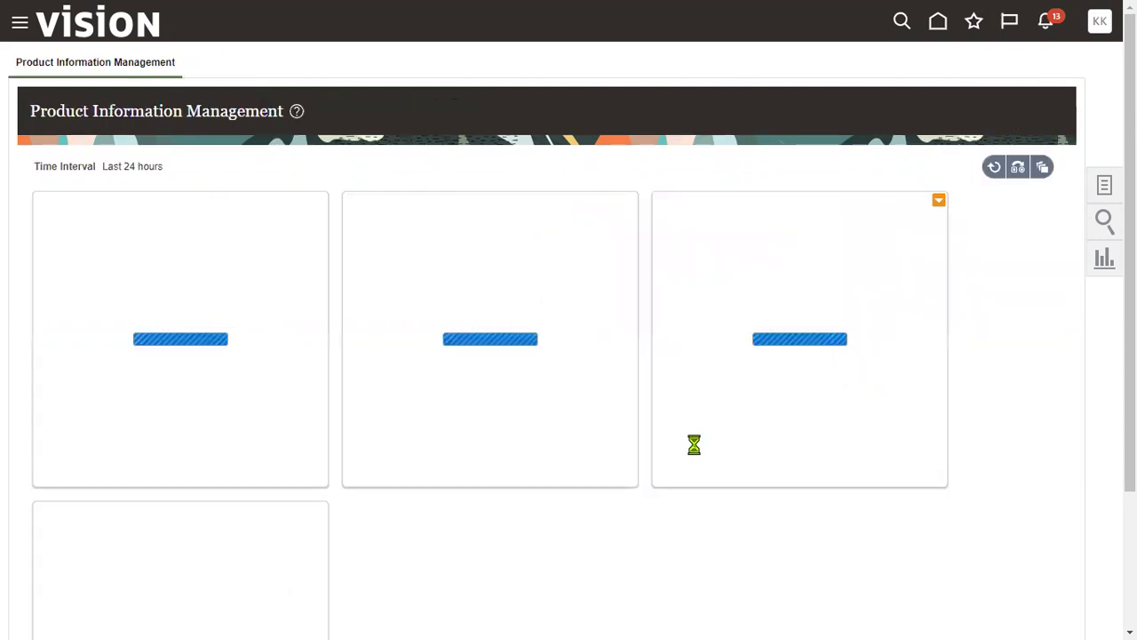